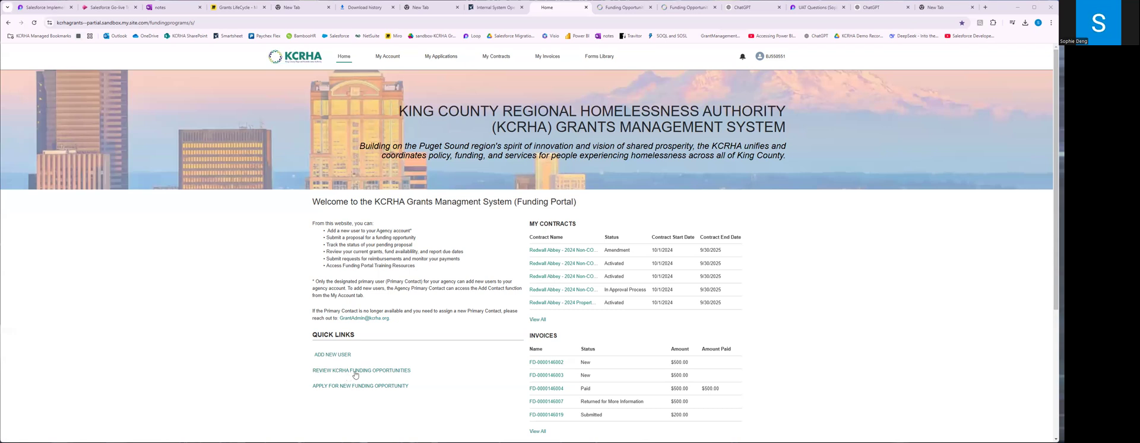
Review the Requests for Proposals section on the KCRHA funding opportunities page, and return to the funding portal home
{"action": "left_click", "coordinate": [355, 371]}
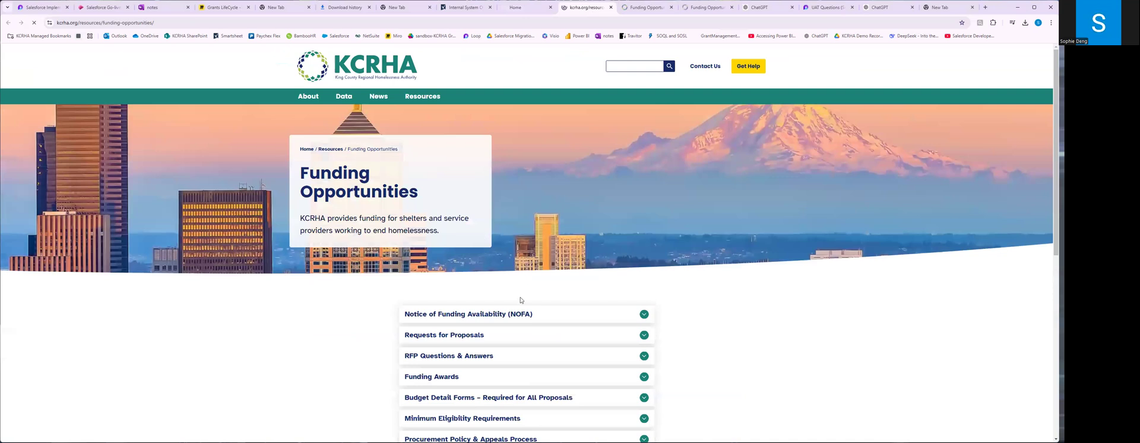
{"action": "scroll", "coordinate": [514, 304], "scroll_direction": "down", "scroll_amount": 1}
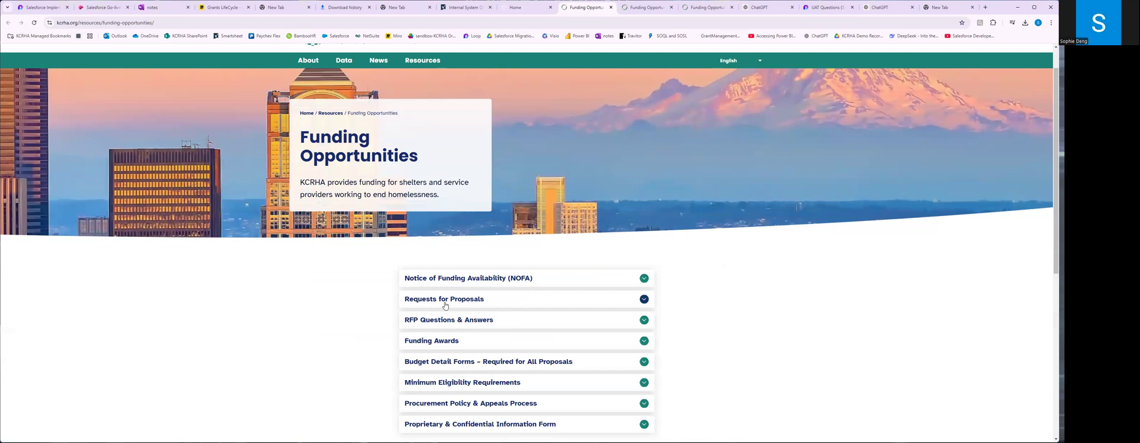
{"action": "left_click", "coordinate": [446, 306]}
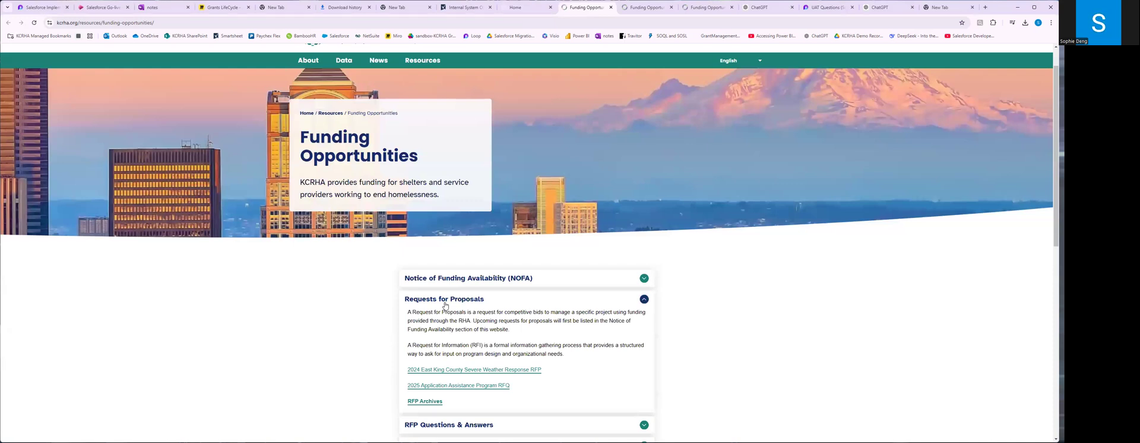
{"action": "scroll", "coordinate": [446, 306], "scroll_direction": "down", "scroll_amount": 1}
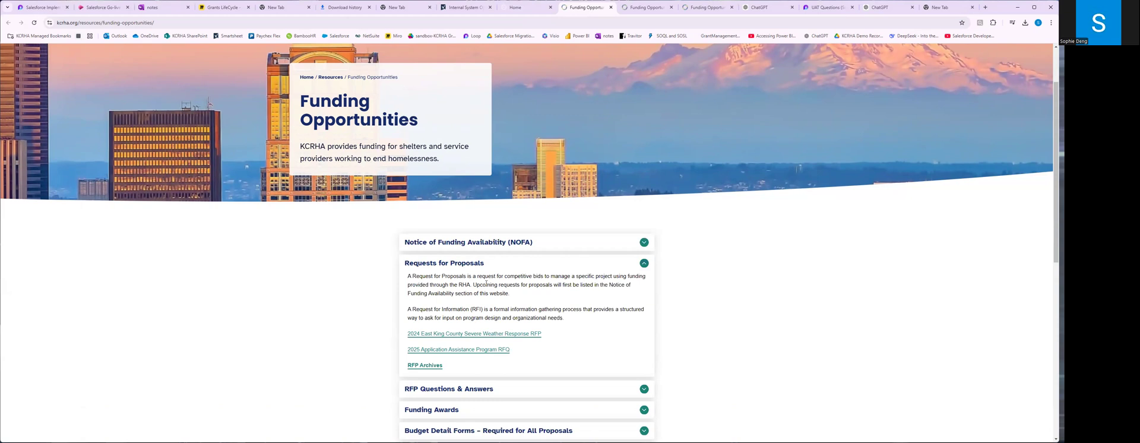
{"action": "left_click", "coordinate": [513, 8]}
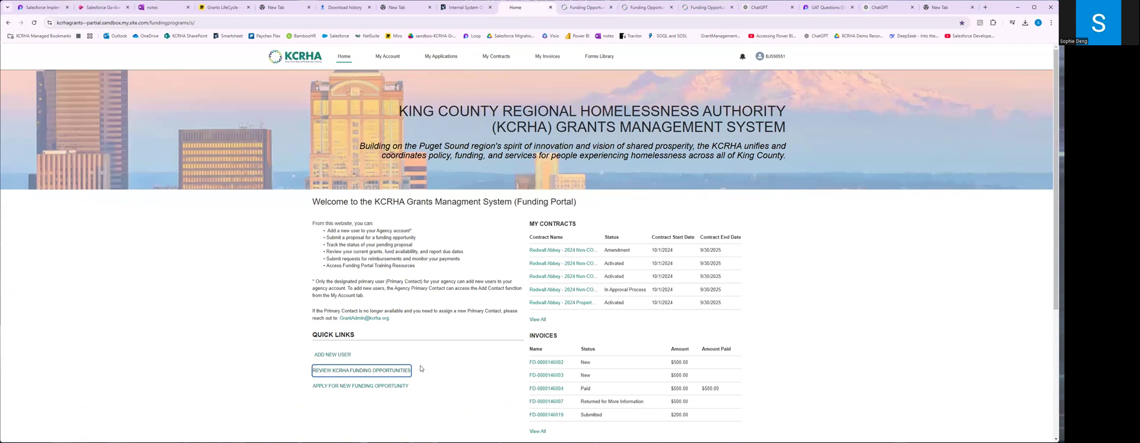
Create a new funding application from My Applications for the open Safe Parking RFQ
{"action": "left_click", "coordinate": [340, 388]}
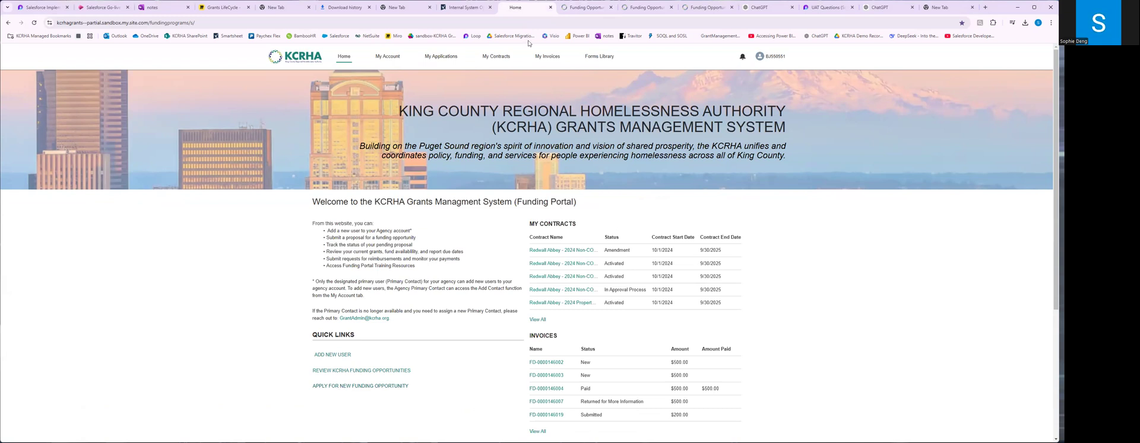
{"action": "left_click", "coordinate": [445, 57]}
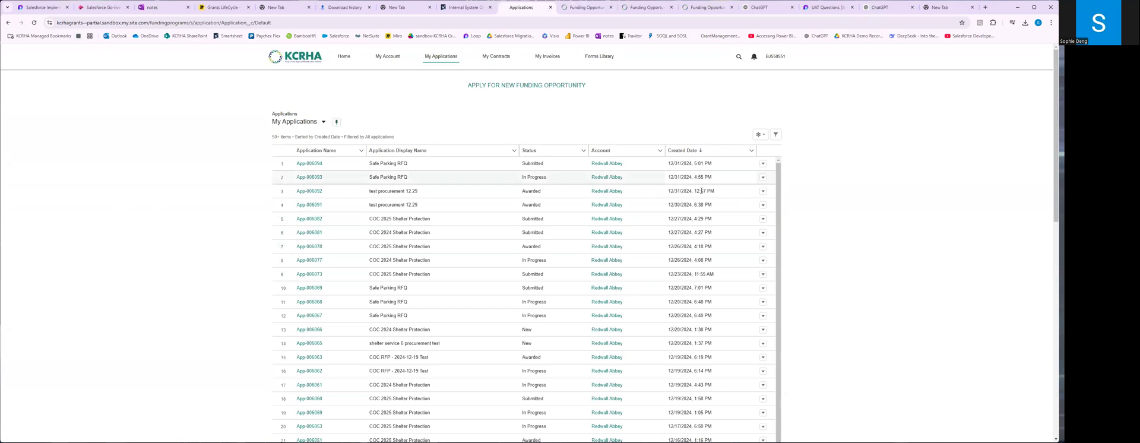
{"action": "left_click", "coordinate": [527, 85]}
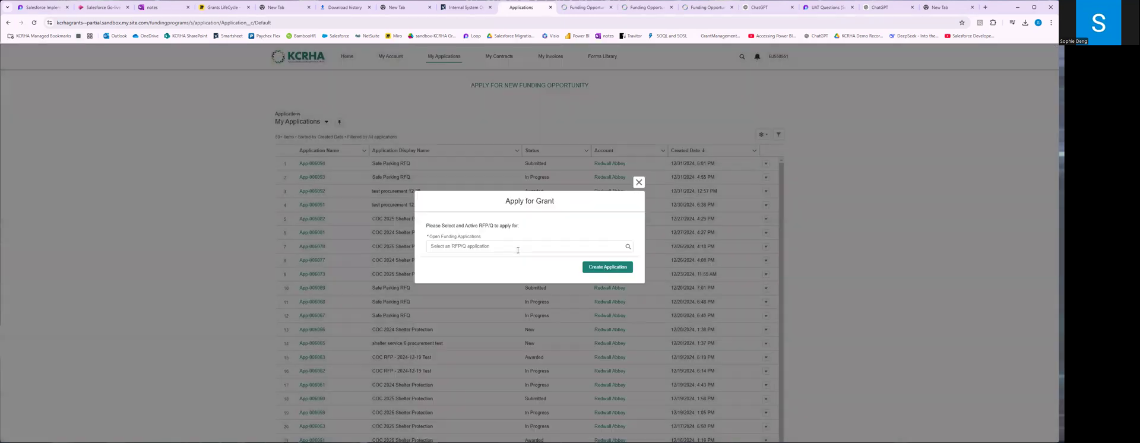
{"action": "left_click", "coordinate": [518, 247]}
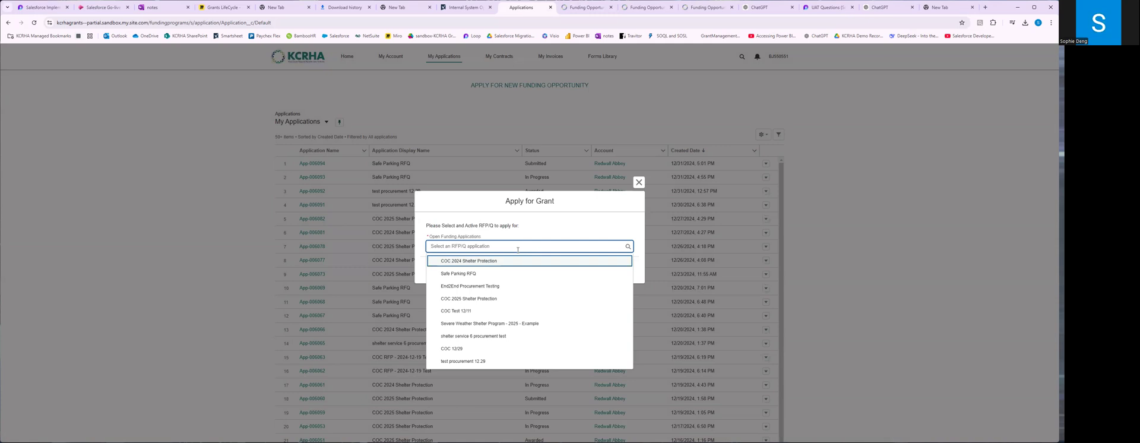
{"action": "left_click", "coordinate": [468, 246]}
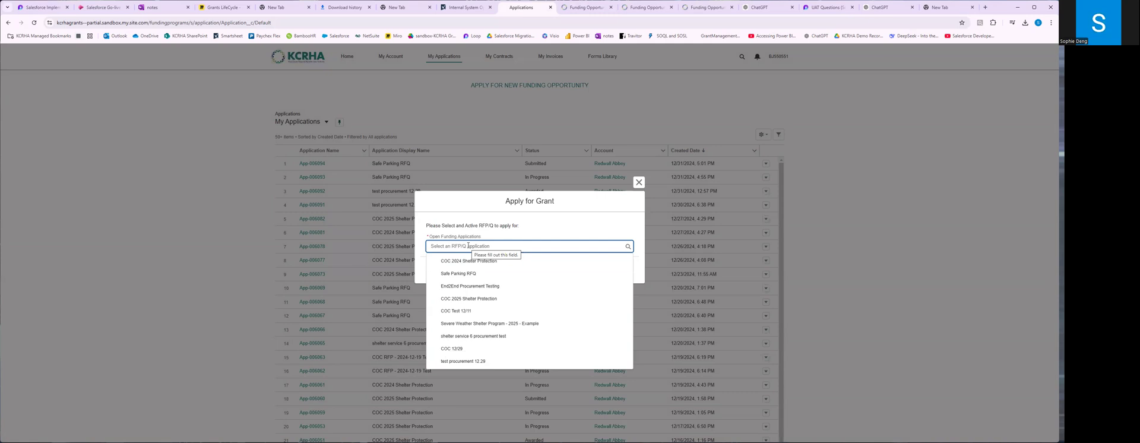
{"action": "type", "text": "safe"}
{"action": "left_click", "coordinate": [461, 261]}
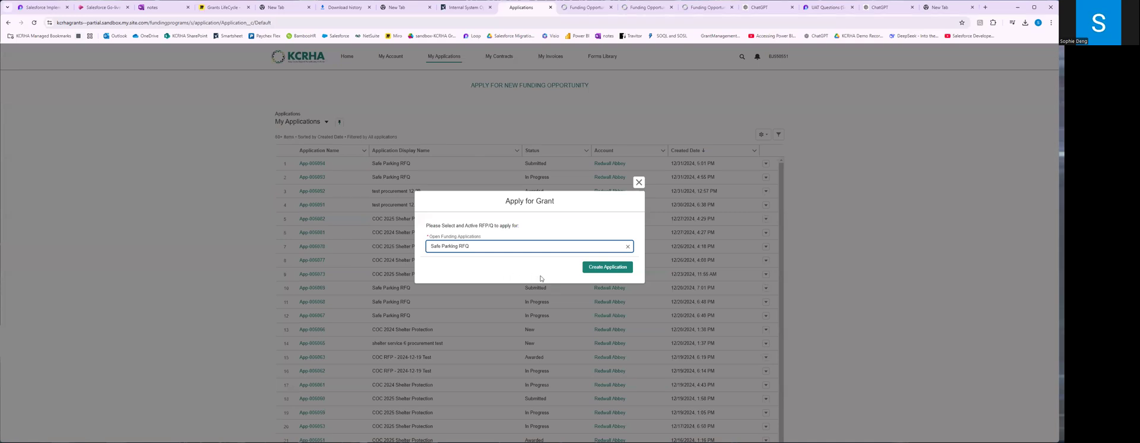
{"action": "left_click", "coordinate": [600, 269]}
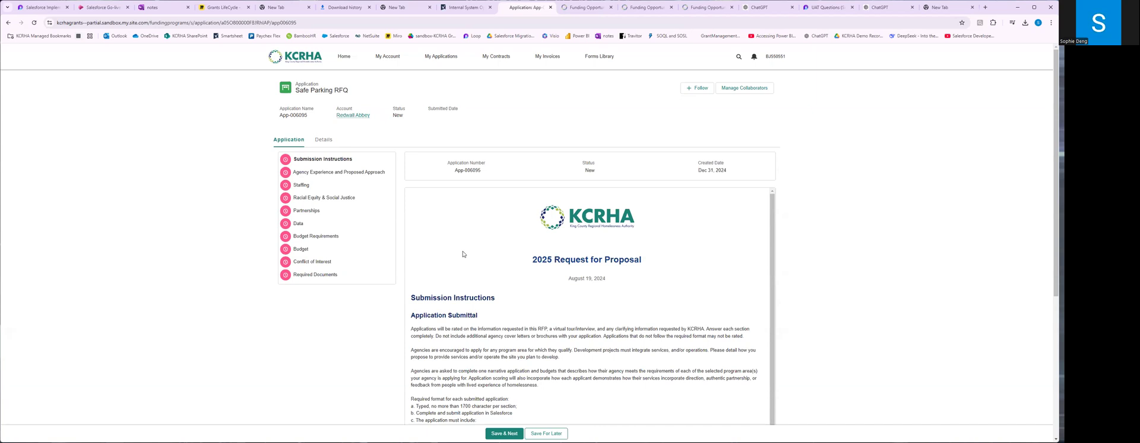
Add the first two listed agency users as collaborators on the Safe Parking RFQ application
{"action": "left_click", "coordinate": [745, 88]}
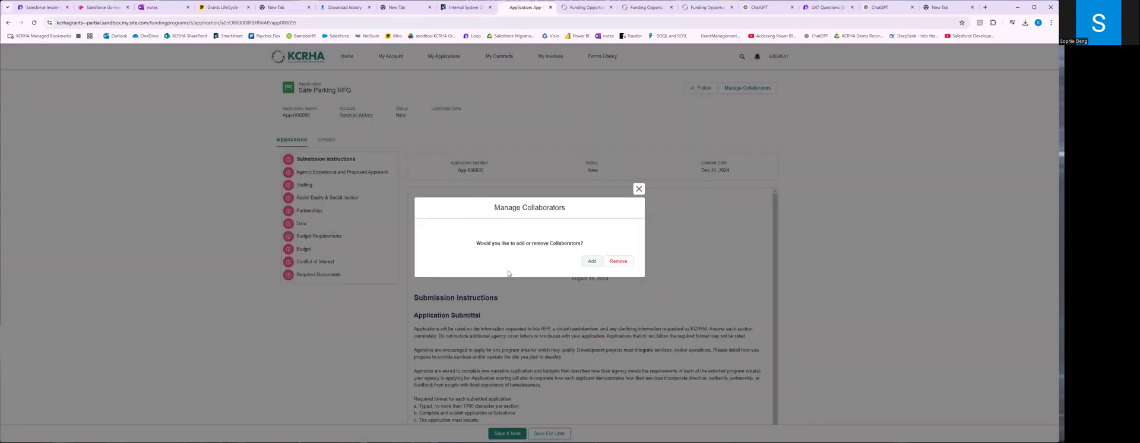
{"action": "left_click", "coordinate": [586, 262]}
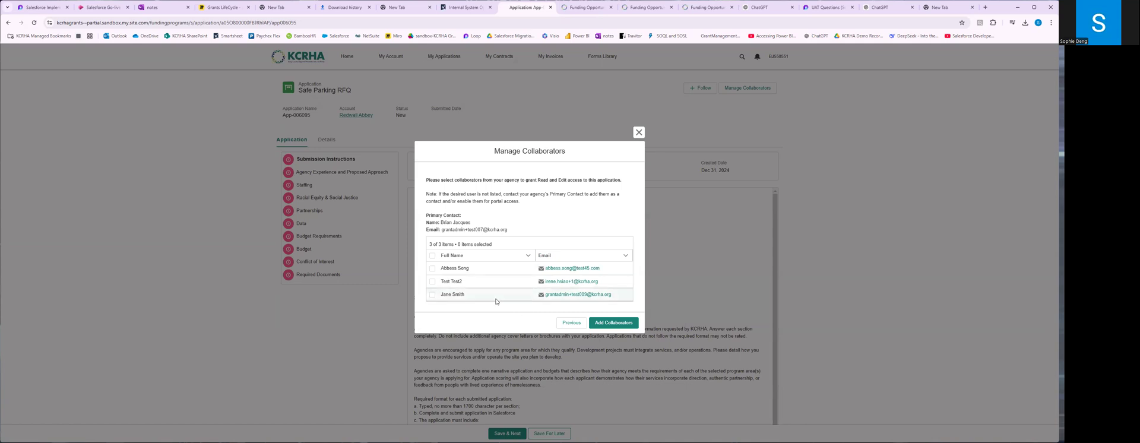
{"action": "left_click", "coordinate": [432, 268]}
{"action": "left_click", "coordinate": [432, 281]}
{"action": "left_click", "coordinate": [611, 321]}
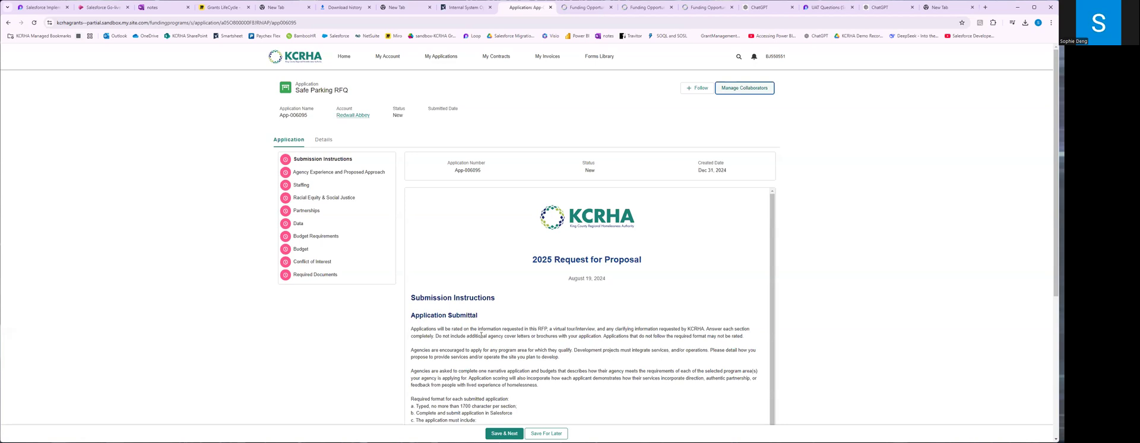
Read through the Submission Instructions and save that section to continue to Agency Experience and Proposed Approach
{"action": "scroll", "coordinate": [515, 349], "scroll_direction": "down", "scroll_amount": 2}
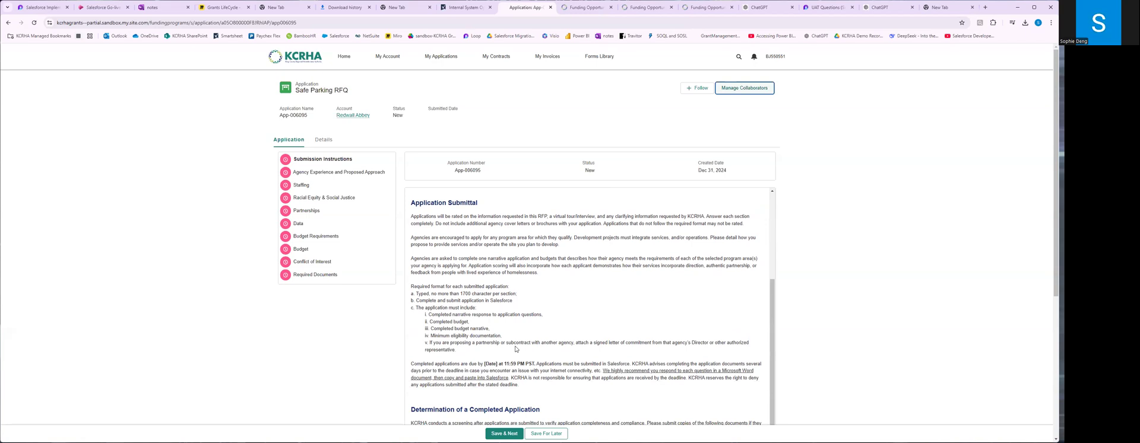
{"action": "scroll", "coordinate": [515, 349], "scroll_direction": "down", "scroll_amount": 4}
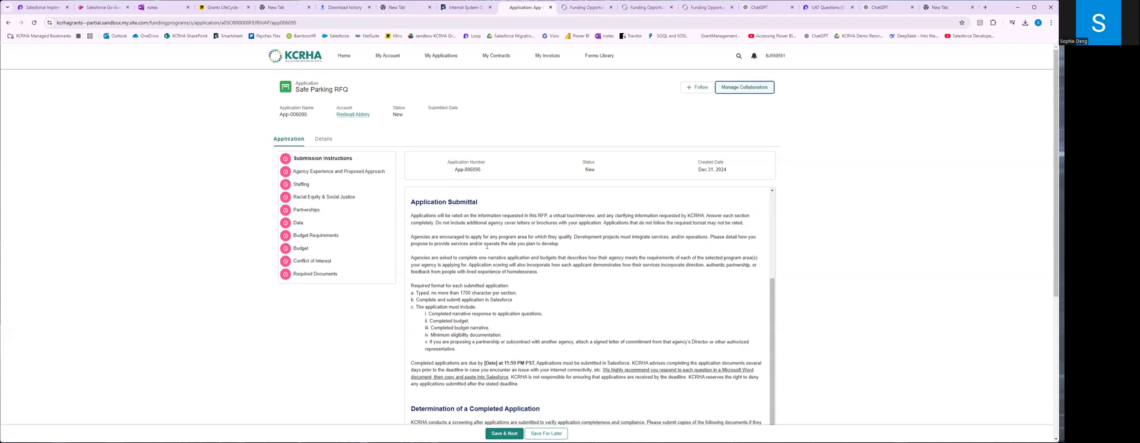
{"action": "scroll", "coordinate": [496, 352], "scroll_direction": "down", "scroll_amount": 2}
{"action": "left_click", "coordinate": [505, 432]}
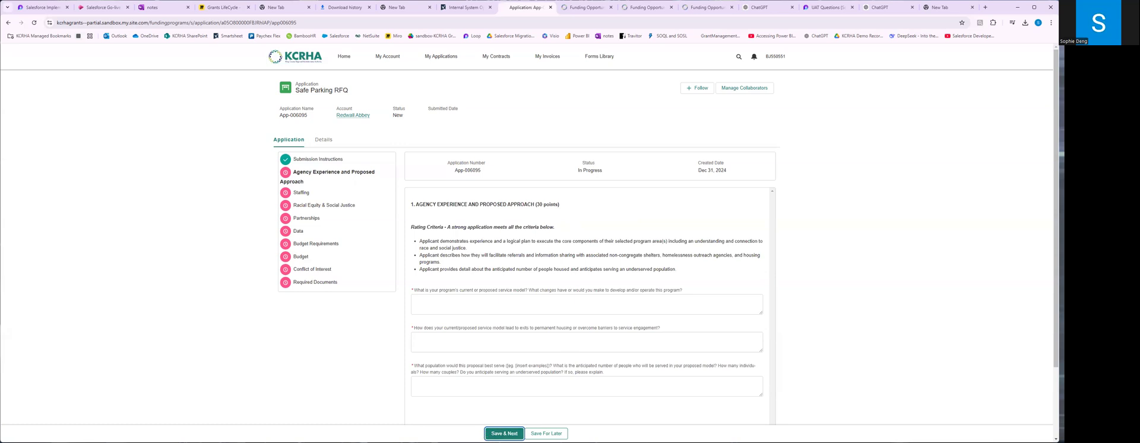
Save the application for later and reopen App-006095 from the Recently Viewed applications list
{"action": "left_click", "coordinate": [556, 434]}
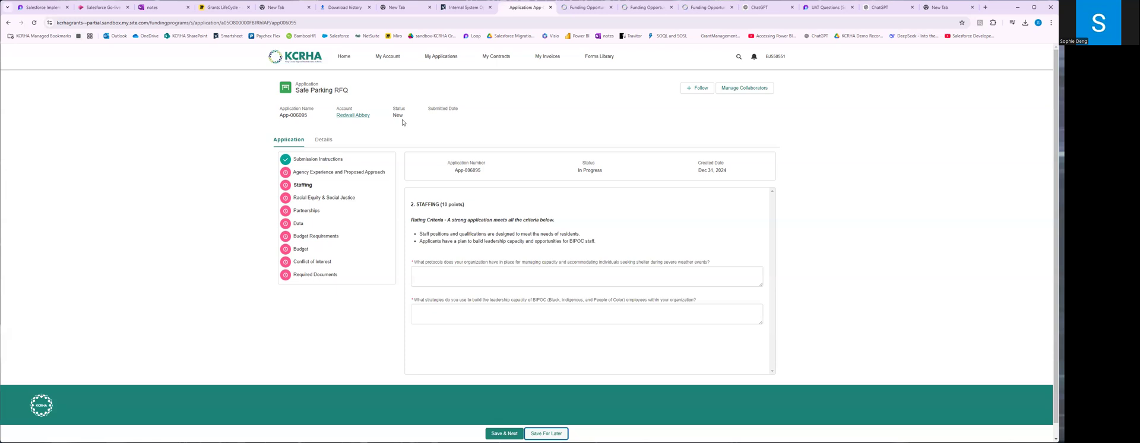
{"action": "left_click", "coordinate": [438, 58]}
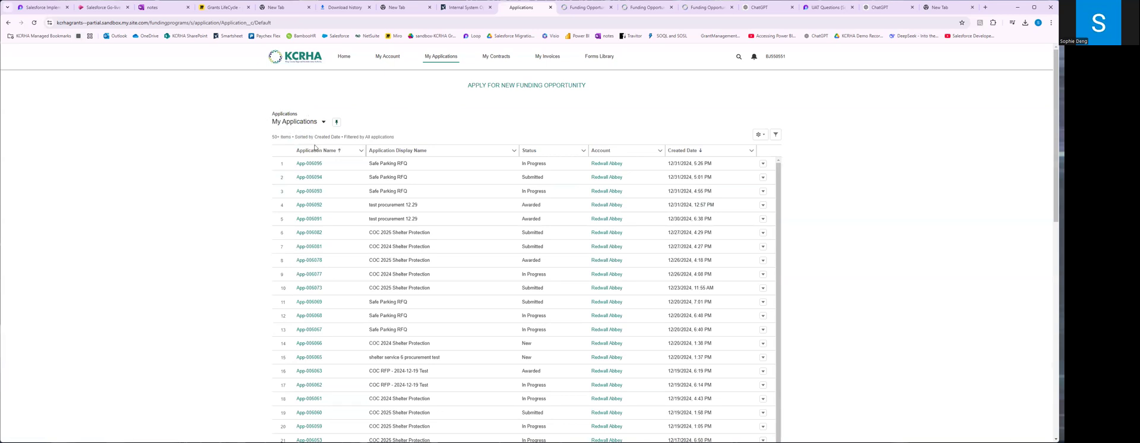
{"action": "left_click", "coordinate": [296, 123]}
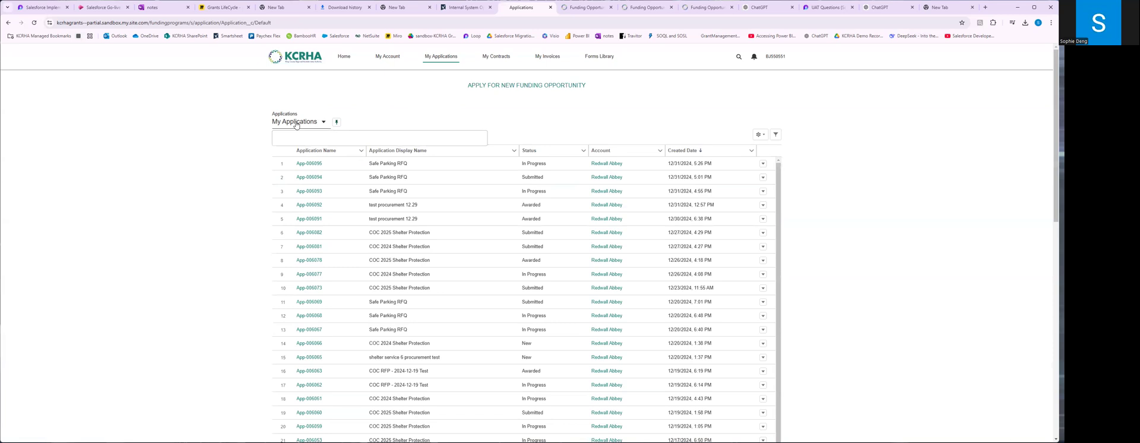
{"action": "left_click", "coordinate": [297, 160]}
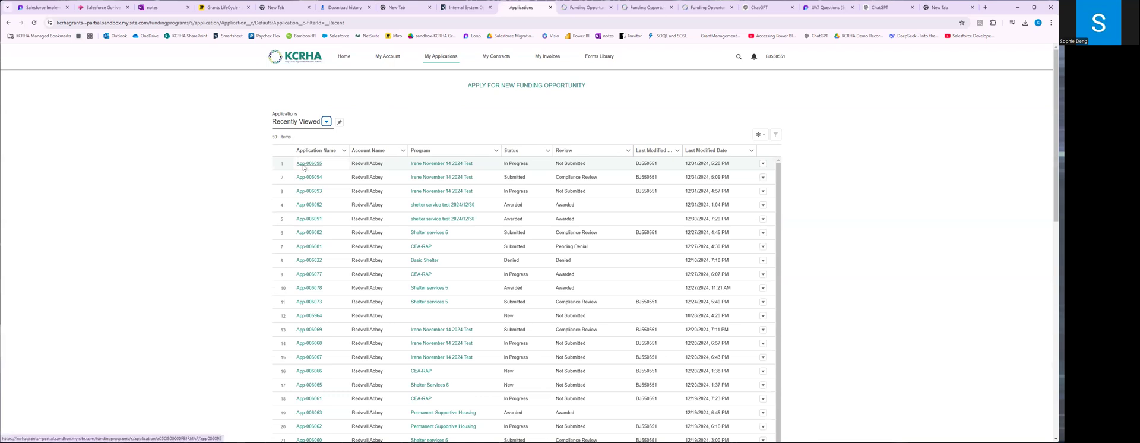
{"action": "left_click", "coordinate": [304, 165]}
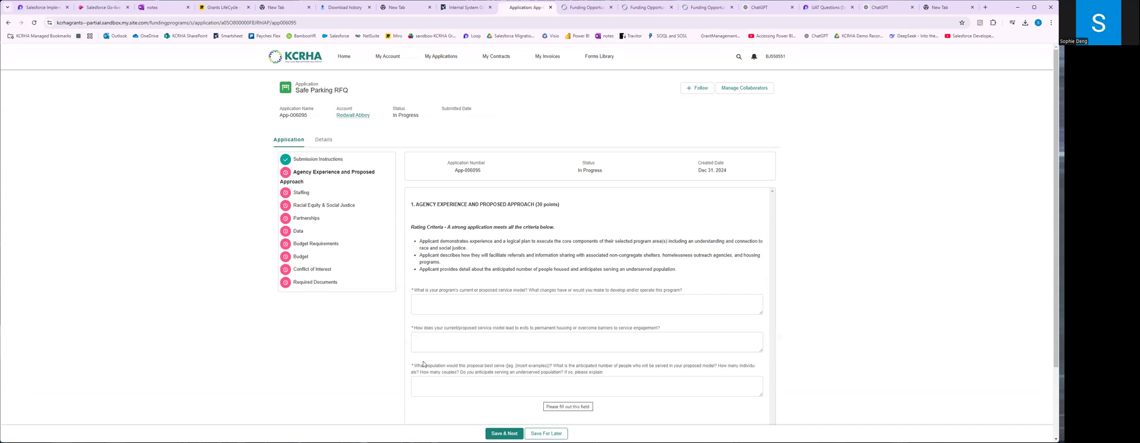
Answer all three Agency Experience and Proposed Approach questions with "test" and save the section
{"action": "scroll", "coordinate": [423, 364], "scroll_direction": "down", "scroll_amount": 1}
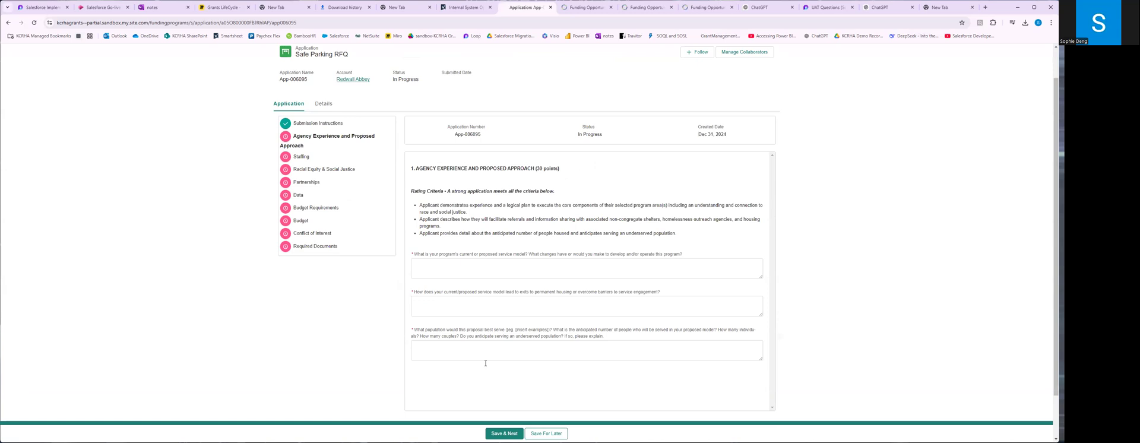
{"action": "left_click", "coordinate": [495, 433]}
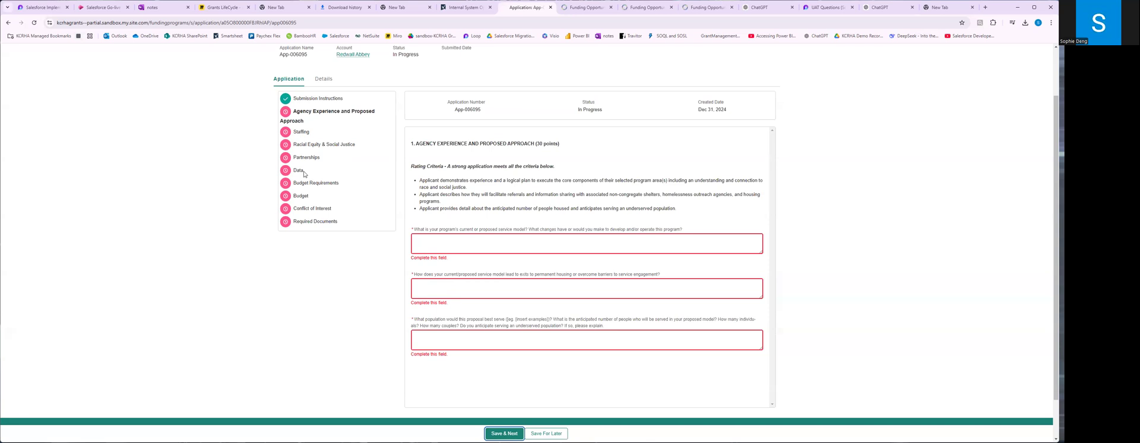
{"action": "left_click", "coordinate": [428, 243]}
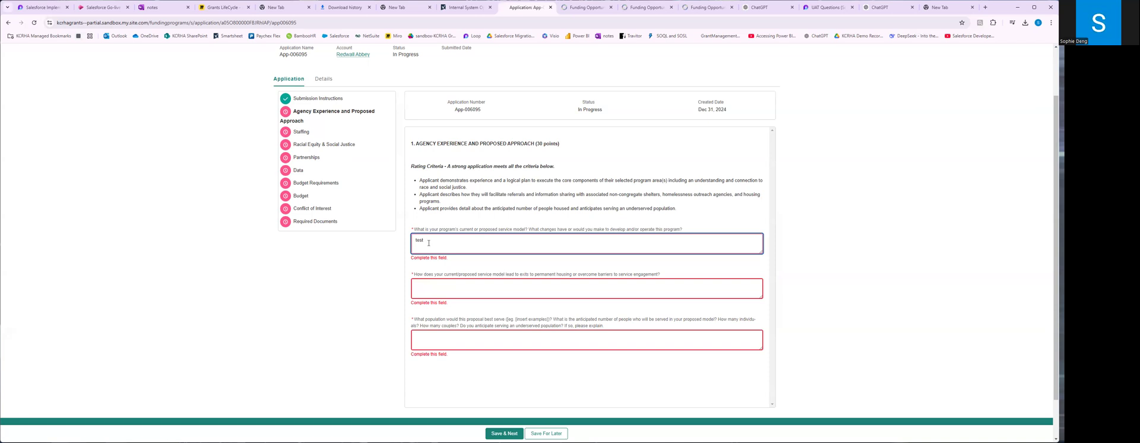
{"action": "key", "text": "ctrl+a"}
{"action": "key", "text": "ctrl+c"}
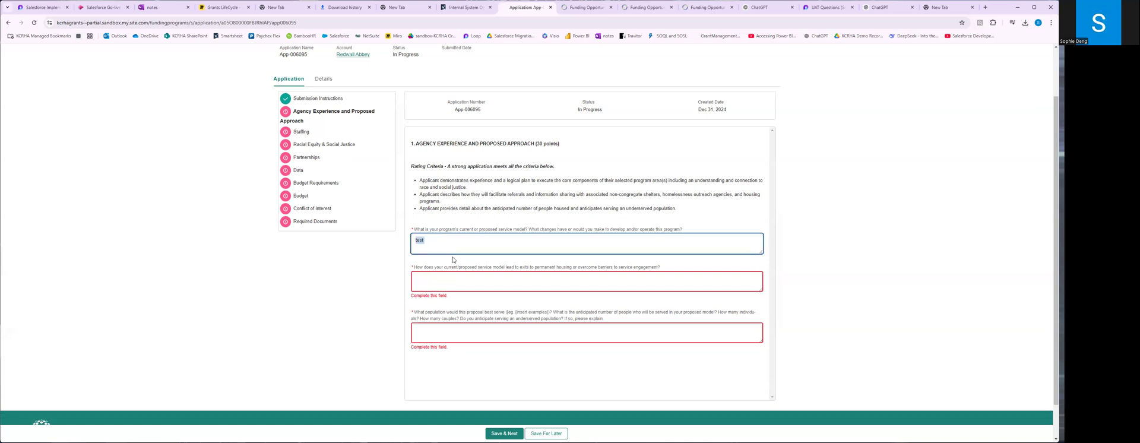
{"action": "left_click", "coordinate": [457, 285]}
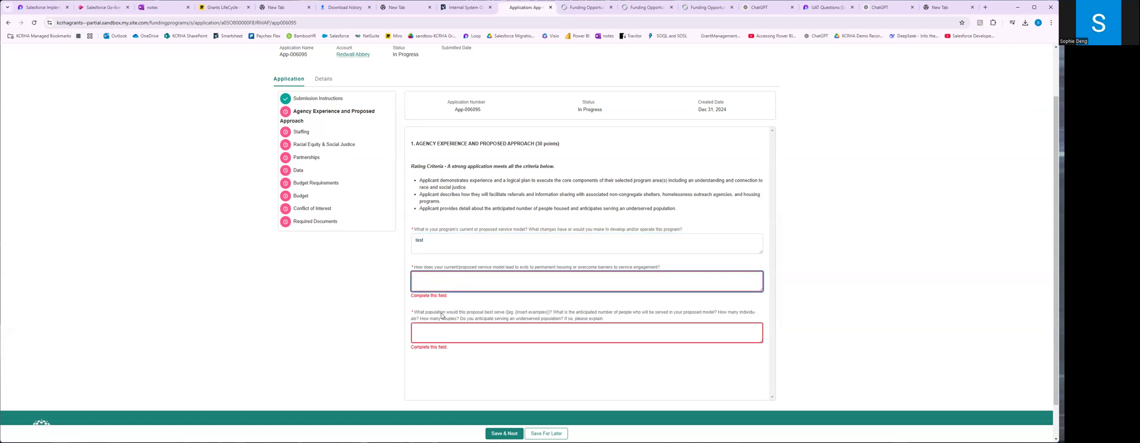
{"action": "key", "text": "ctrl+v"}
{"action": "key", "text": "Tab"}
{"action": "key", "text": "ctrl+v"}
{"action": "left_click", "coordinate": [504, 433]}
Answer both Staffing questions with "test" and save the section
{"action": "left_click", "coordinate": [434, 277]}
{"action": "key", "text": "ctrl+v"}
{"action": "left_click", "coordinate": [439, 318]}
{"action": "key", "text": "ctrl+v"}
{"action": "left_click", "coordinate": [504, 433]}
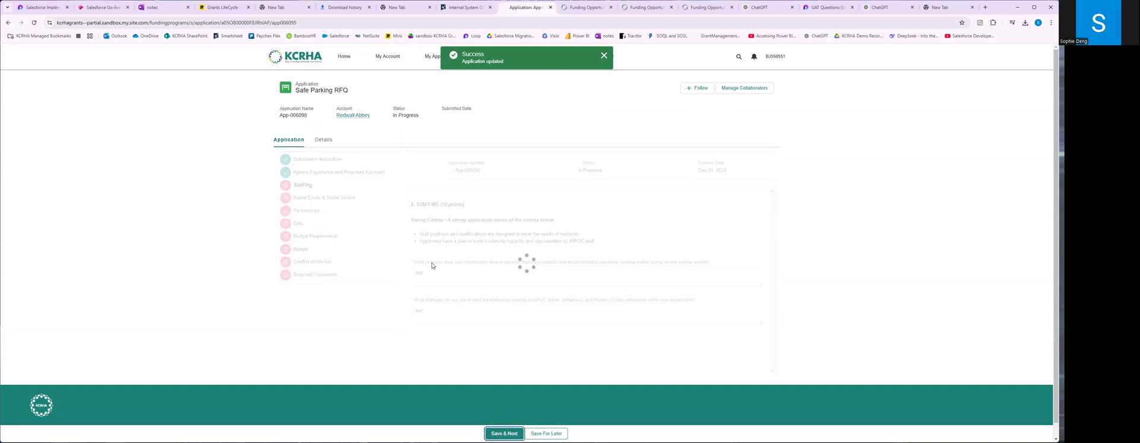
Answer the three Racial Equity & Social Justice questions with "test" and save the section
{"action": "left_click", "coordinate": [442, 323]}
{"action": "key", "text": "ctrl+v"}
{"action": "left_click", "coordinate": [446, 374]}
{"action": "key", "text": "ctrl+v"}
{"action": "left_click", "coordinate": [451, 411]}
{"action": "key", "text": "ctrl+v"}
{"action": "scroll", "coordinate": [472, 380], "scroll_direction": "down", "scroll_amount": 2}
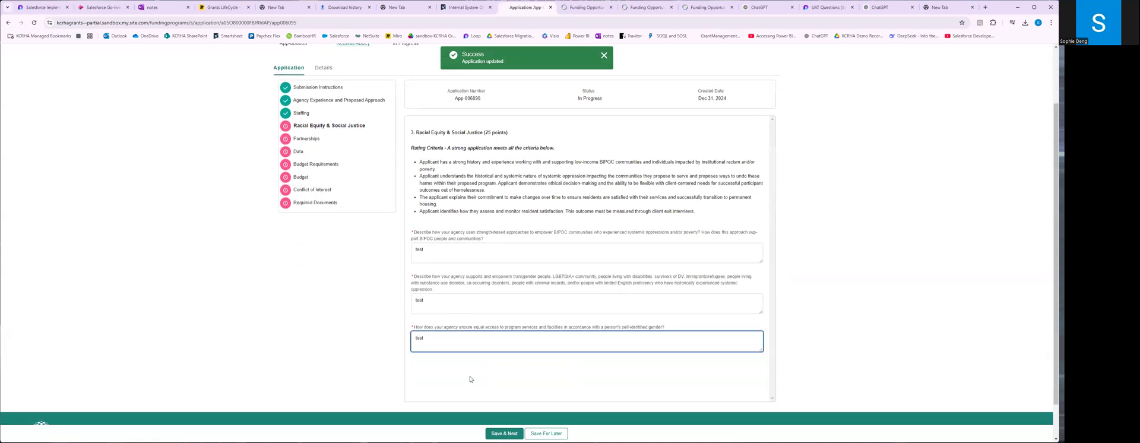
{"action": "left_click", "coordinate": [504, 433]}
Answer the Partnerships question with "test" and save the section
{"action": "left_click", "coordinate": [439, 272]}
{"action": "key", "text": "ctrl+v"}
{"action": "left_click", "coordinate": [507, 433]}
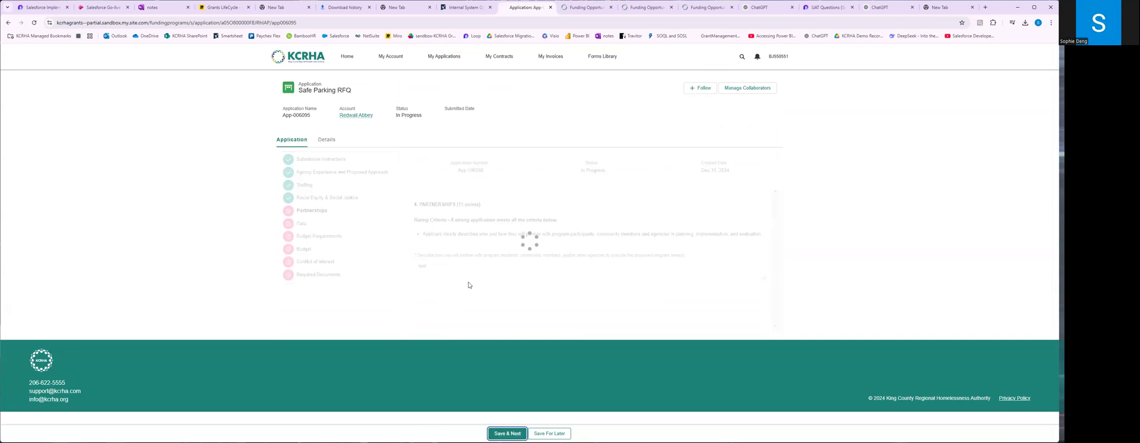
Answer the Data section's questions on HMIS, shelter data, reporting and finances with "test" and save the section
{"action": "left_click", "coordinate": [439, 297]}
{"action": "key", "text": "ctrl+v"}
{"action": "left_click", "coordinate": [439, 336]}
{"action": "key", "text": "ctrl+v"}
{"action": "left_click", "coordinate": [433, 380]}
{"action": "key", "text": "ctrl+v"}
{"action": "left_click", "coordinate": [429, 410]}
{"action": "key", "text": "ctrl+v"}
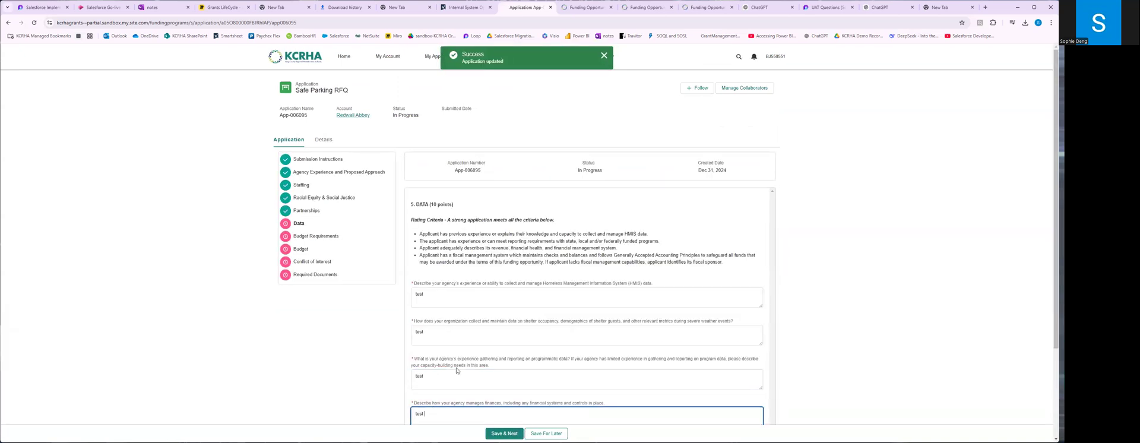
{"action": "scroll", "coordinate": [430, 410], "scroll_direction": "down", "scroll_amount": 2}
{"action": "left_click", "coordinate": [504, 433]}
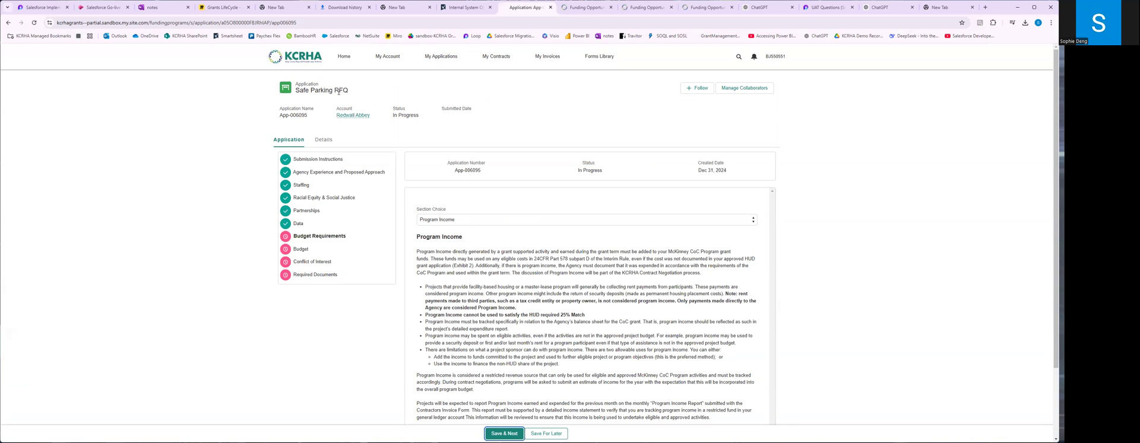
Review the Budget Requirements guidance for COC Eligible Rental Assistance and COC Eligible Operating Costs
{"action": "left_click", "coordinate": [465, 224]}
{"action": "left_click", "coordinate": [467, 261]}
{"action": "scroll", "coordinate": [572, 326], "scroll_direction": "down", "scroll_amount": 3}
{"action": "scroll", "coordinate": [430, 144], "scroll_direction": "up", "scroll_amount": 1}
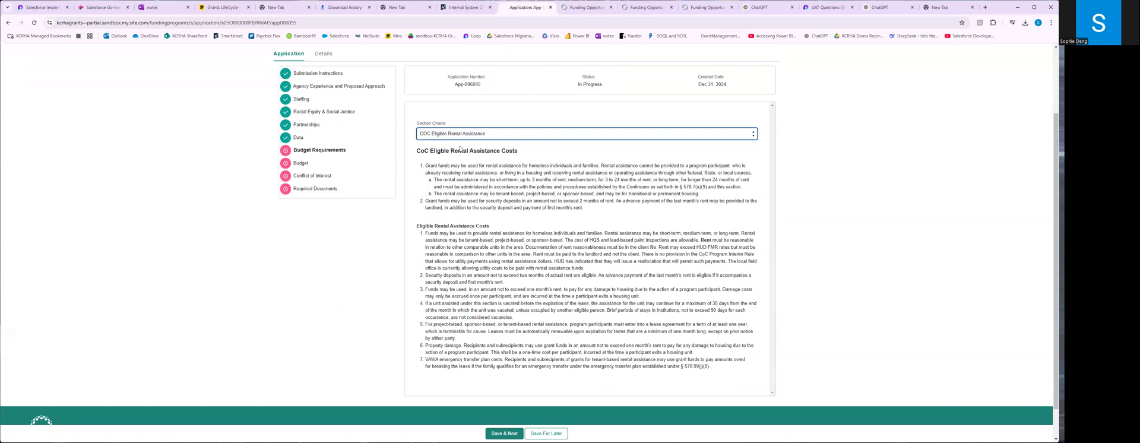
{"action": "left_click", "coordinate": [455, 135]}
{"action": "left_click", "coordinate": [480, 197]}
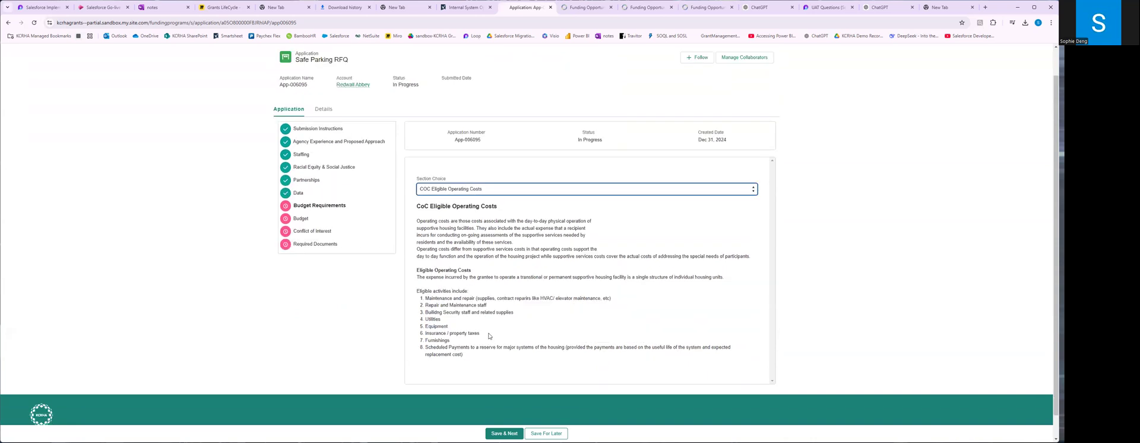
Save the Budget Requirements section and answer No to the approved direct rate question in the Budget section
{"action": "scroll", "coordinate": [493, 348], "scroll_direction": "down", "scroll_amount": 1}
{"action": "left_click", "coordinate": [501, 435]}
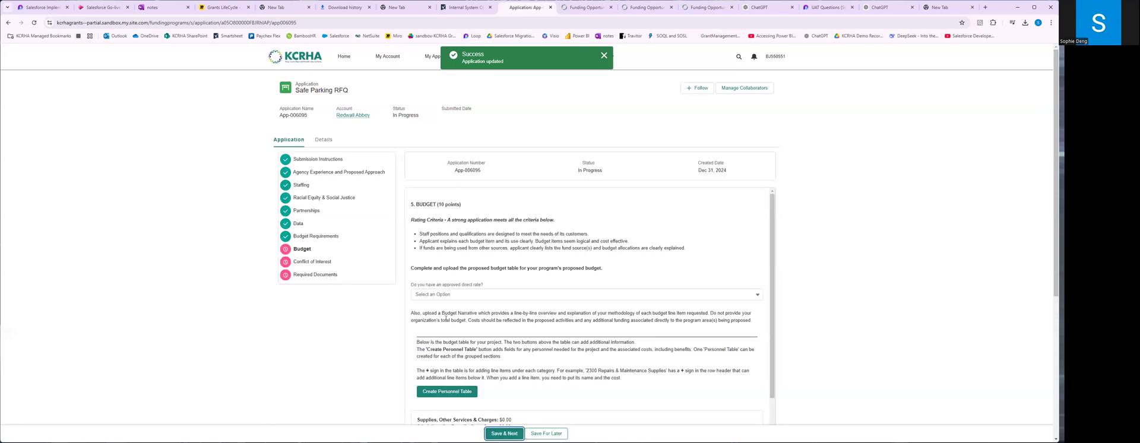
{"action": "scroll", "coordinate": [446, 318], "scroll_direction": "down", "scroll_amount": 1}
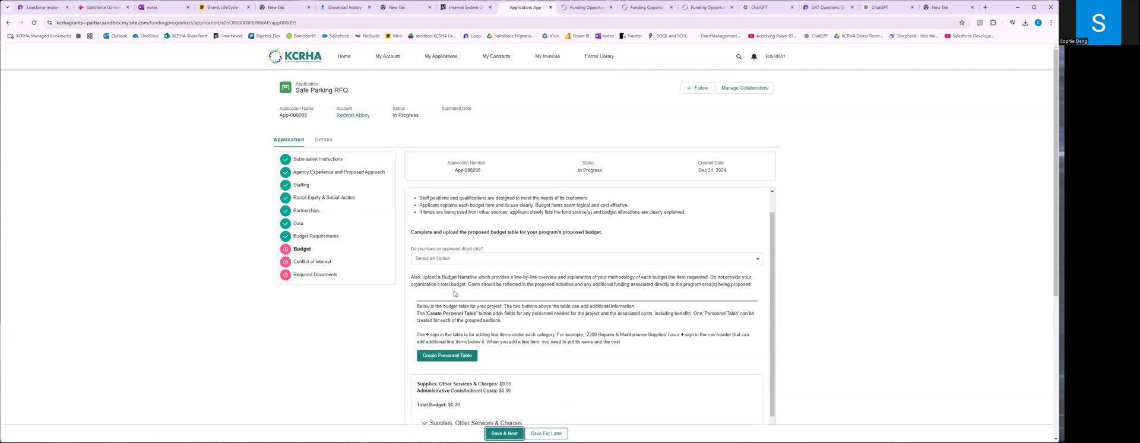
{"action": "left_click", "coordinate": [430, 261]}
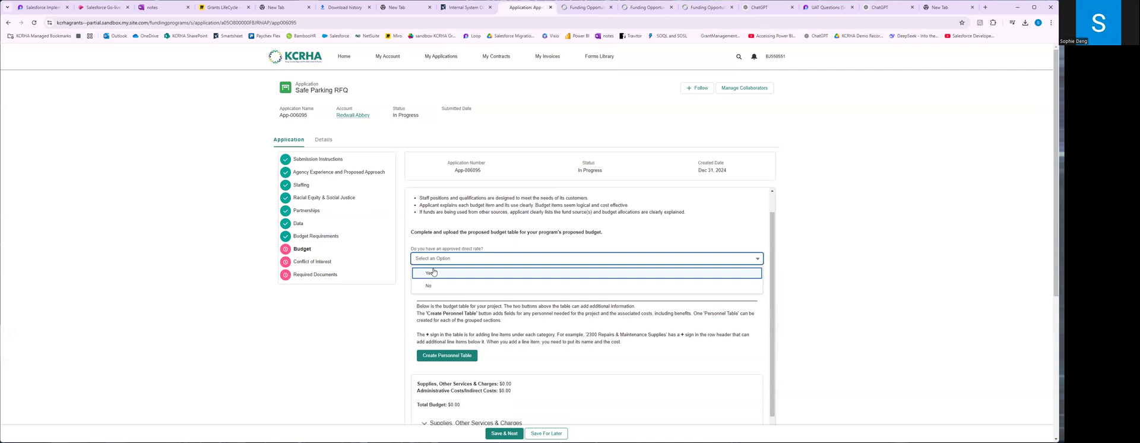
{"action": "left_click", "coordinate": [432, 287]}
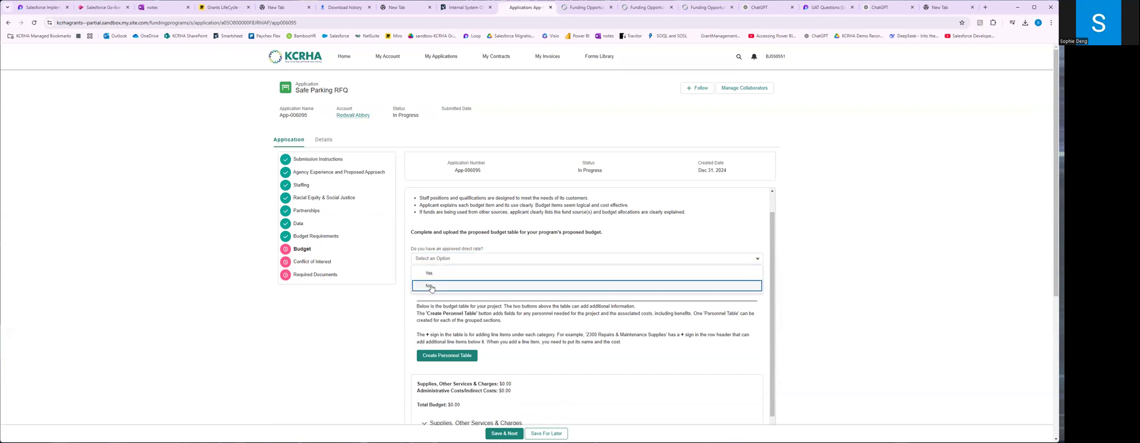
Examine the budget table's cost categories and the line items listed under Supplies, Other Services & Charges
{"action": "scroll", "coordinate": [459, 284], "scroll_direction": "down", "scroll_amount": 1}
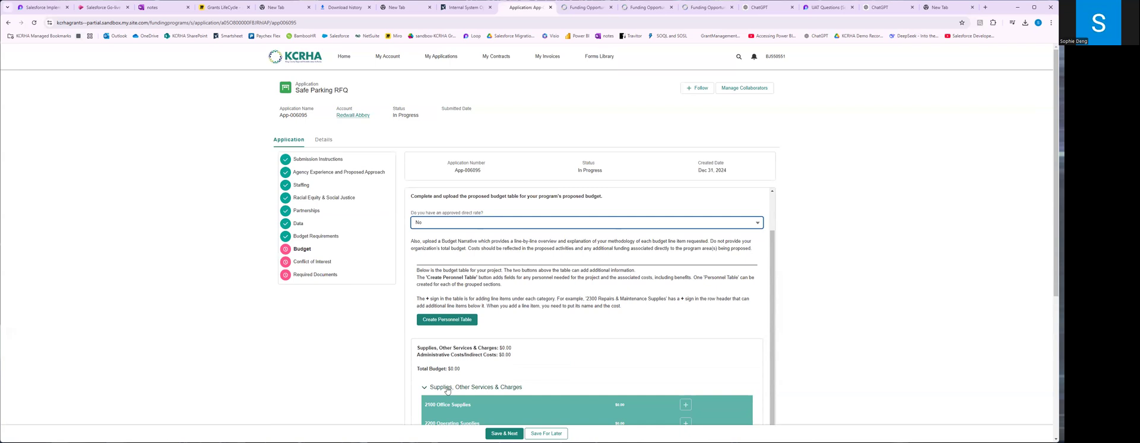
{"action": "scroll", "coordinate": [448, 392], "scroll_direction": "down", "scroll_amount": 1}
{"action": "left_click", "coordinate": [424, 353]}
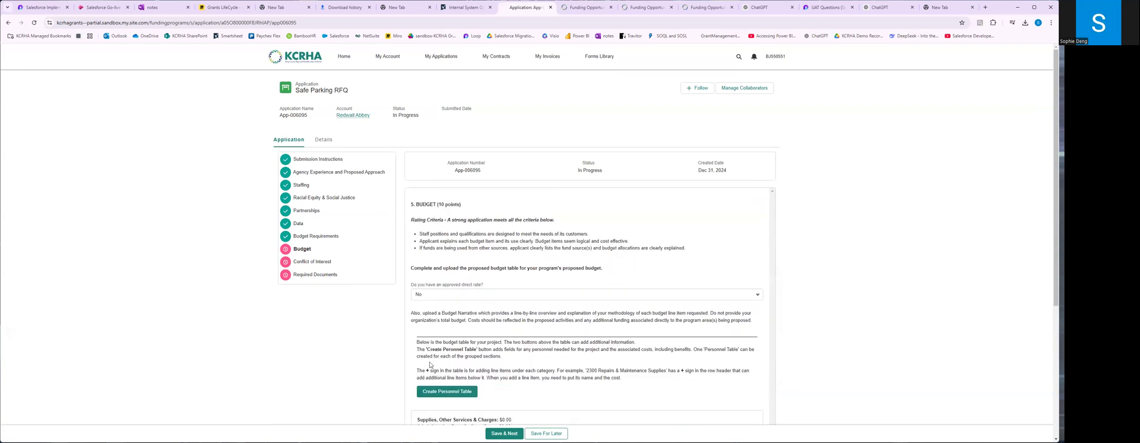
{"action": "scroll", "coordinate": [430, 309], "scroll_direction": "down", "scroll_amount": 3}
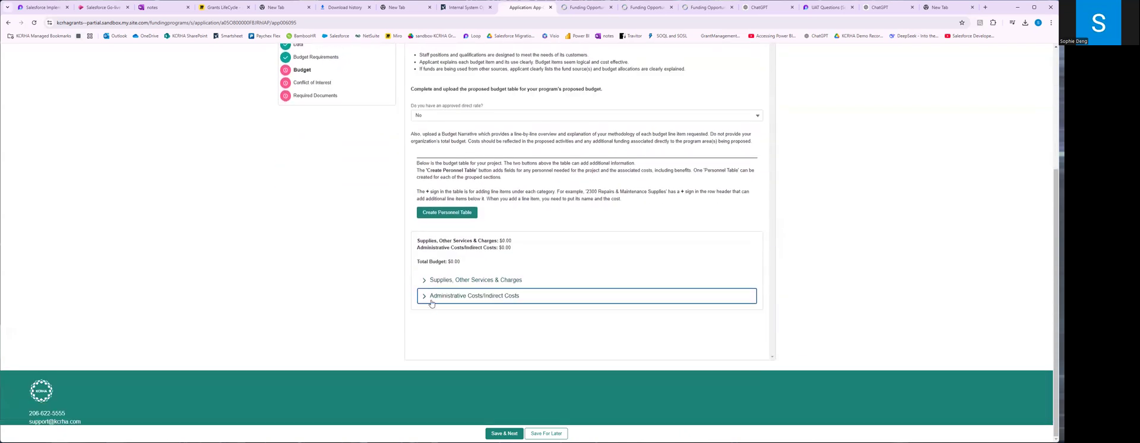
{"action": "scroll", "coordinate": [433, 309], "scroll_direction": "up", "scroll_amount": 1}
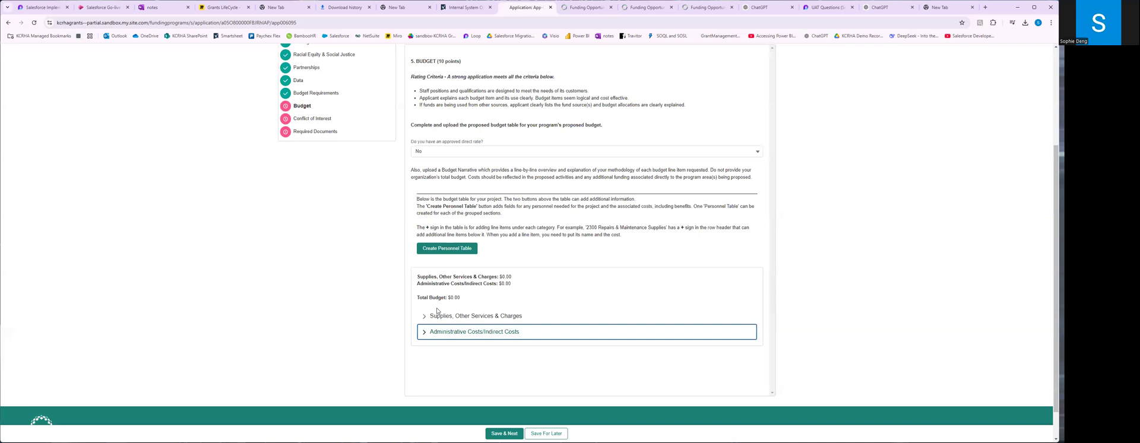
{"action": "left_click", "coordinate": [437, 313]}
{"action": "scroll", "coordinate": [421, 340], "scroll_direction": "down", "scroll_amount": 5}
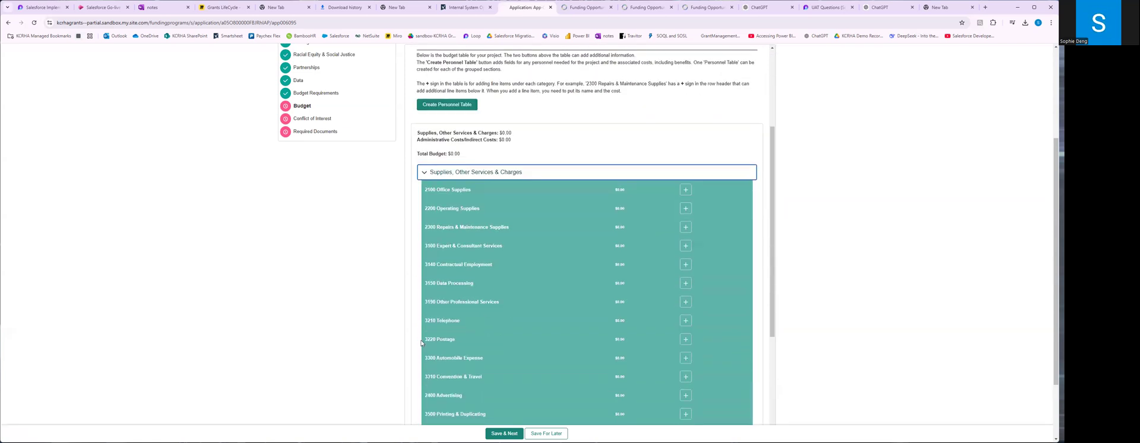
{"action": "scroll", "coordinate": [418, 385], "scroll_direction": "down", "scroll_amount": 1}
{"action": "scroll", "coordinate": [449, 271], "scroll_direction": "down", "scroll_amount": 1}
{"action": "scroll", "coordinate": [586, 257], "scroll_direction": "up", "scroll_amount": 5}
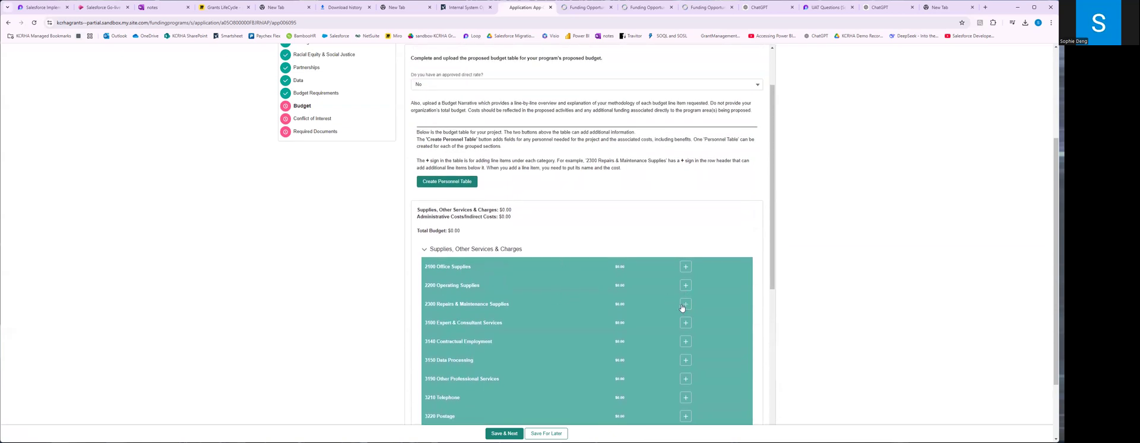
Add line item X with an amount of $500 under 2100 Office Supplies
{"action": "left_click", "coordinate": [685, 266]}
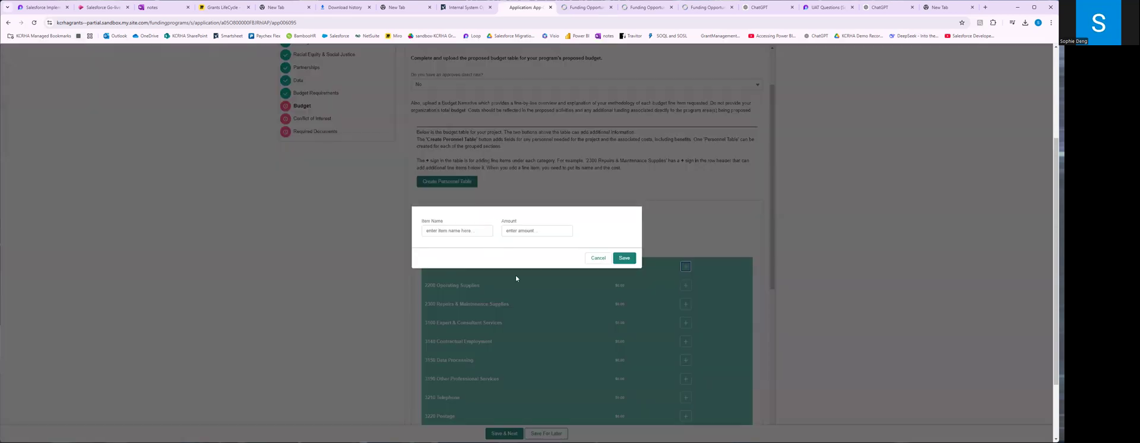
{"action": "left_click", "coordinate": [450, 231]}
{"action": "type", "text": "X"}
{"action": "left_click", "coordinate": [521, 231]}
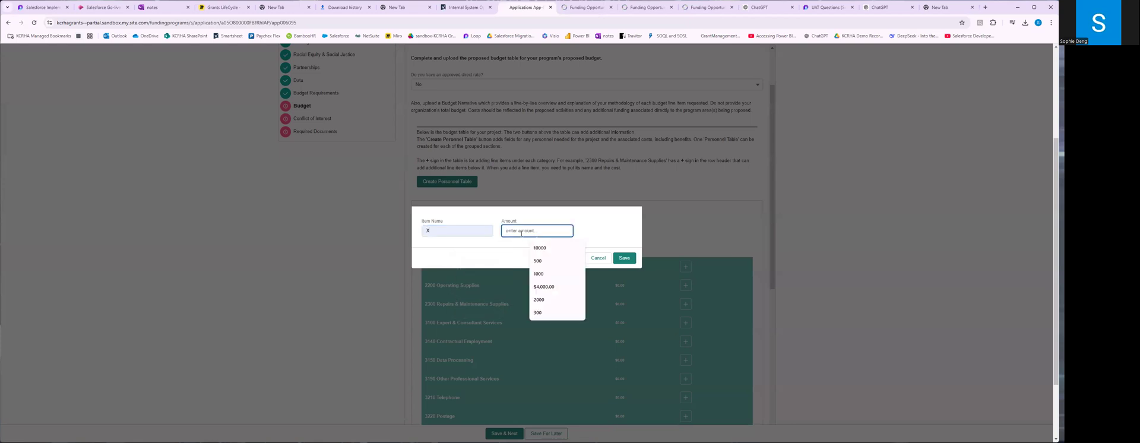
{"action": "type", "text": "500"}
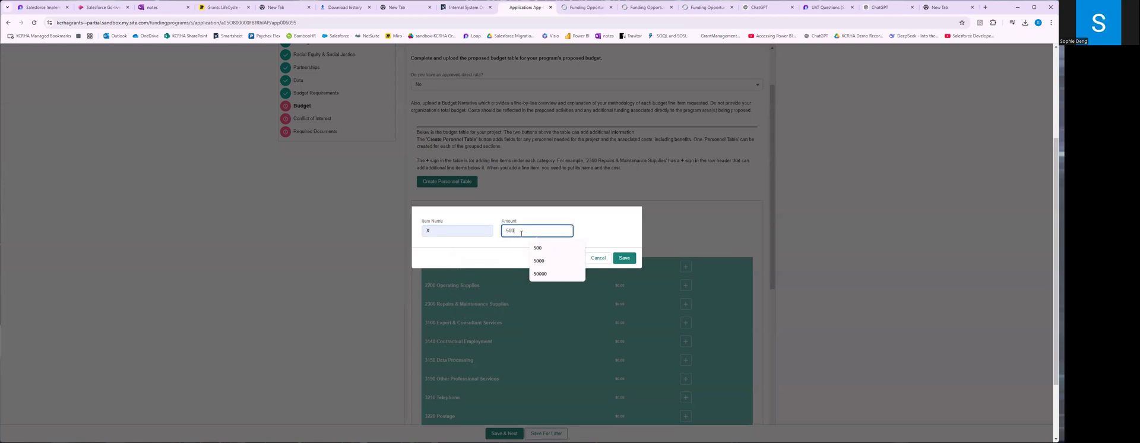
{"action": "left_click", "coordinate": [623, 259]}
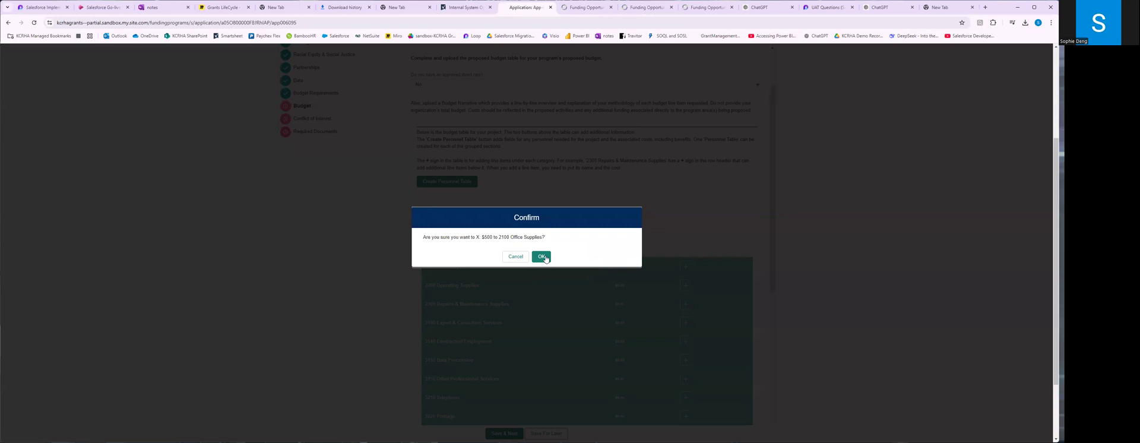
{"action": "left_click", "coordinate": [542, 256]}
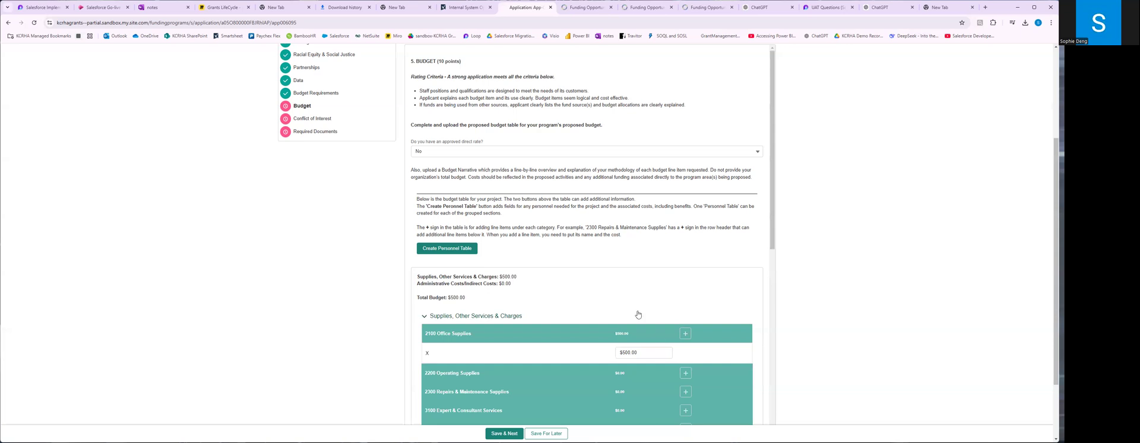
Add a second line item, Y, with an amount of $500 under 2100 Office Supplies and show the updated category
{"action": "scroll", "coordinate": [677, 315], "scroll_direction": "down", "scroll_amount": 1}
{"action": "left_click", "coordinate": [683, 298]}
{"action": "left_click", "coordinate": [453, 231]}
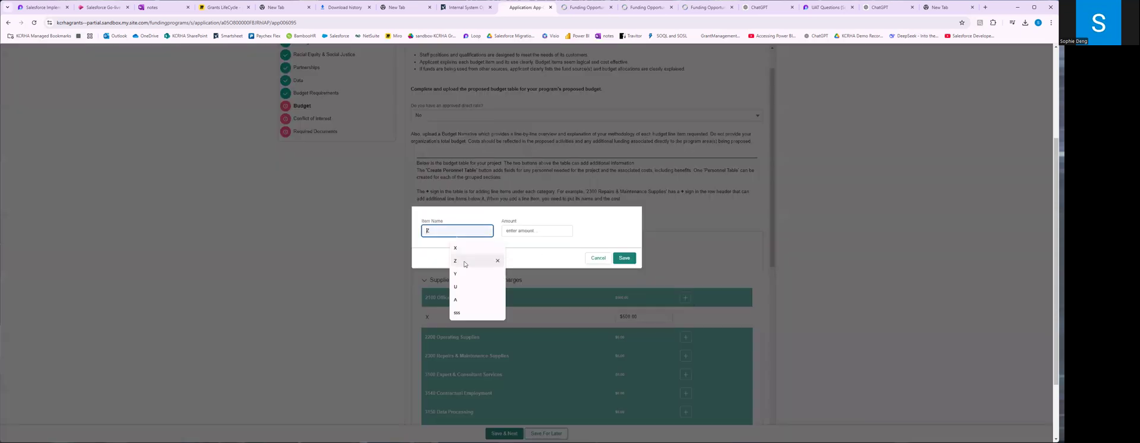
{"action": "left_click", "coordinate": [469, 270]}
{"action": "left_click", "coordinate": [537, 231]}
{"action": "left_click", "coordinate": [537, 250]}
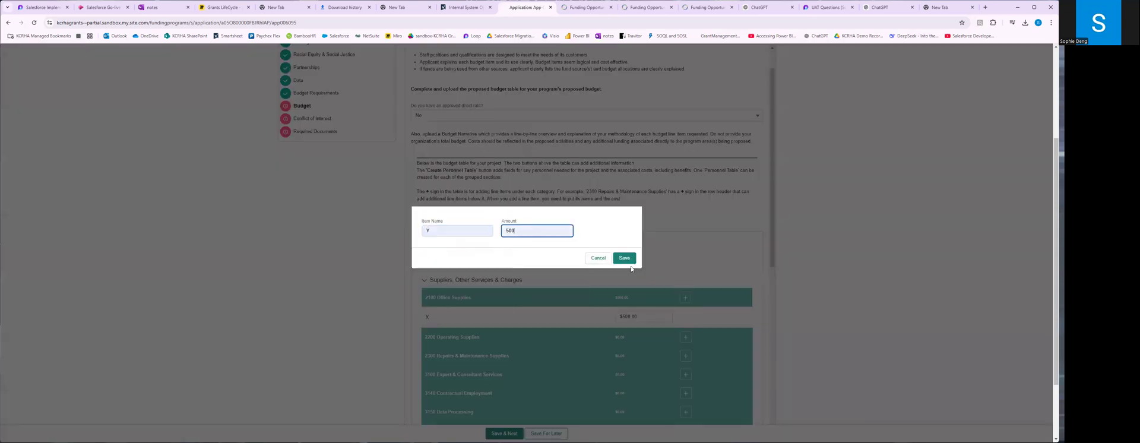
{"action": "left_click", "coordinate": [624, 258]}
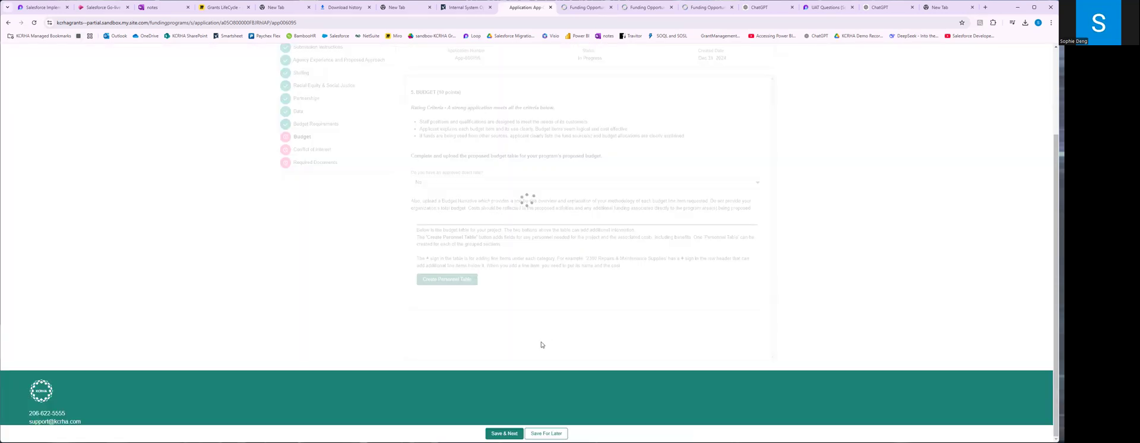
{"action": "scroll", "coordinate": [490, 325], "scroll_direction": "down", "scroll_amount": 1}
{"action": "left_click", "coordinate": [487, 322]}
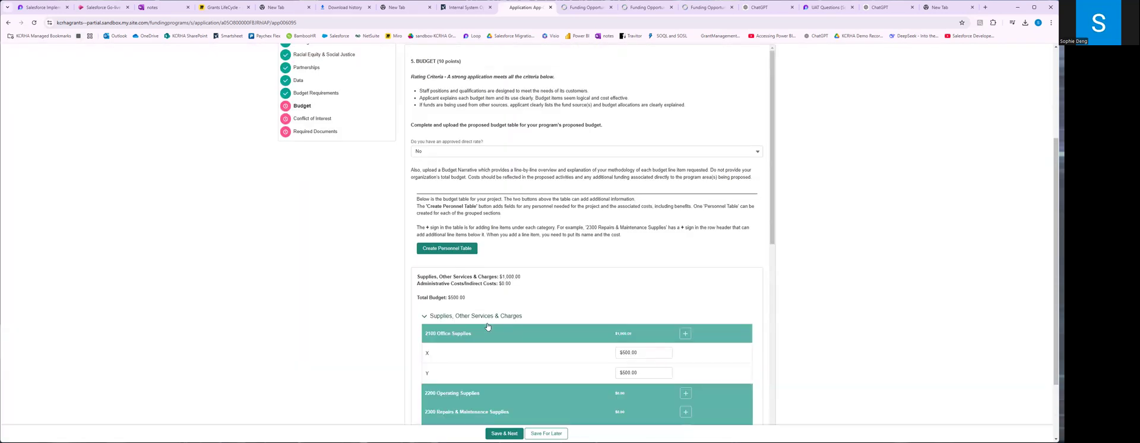
Create a personnel table in the project budget
{"action": "scroll", "coordinate": [465, 305], "scroll_direction": "up", "scroll_amount": 1}
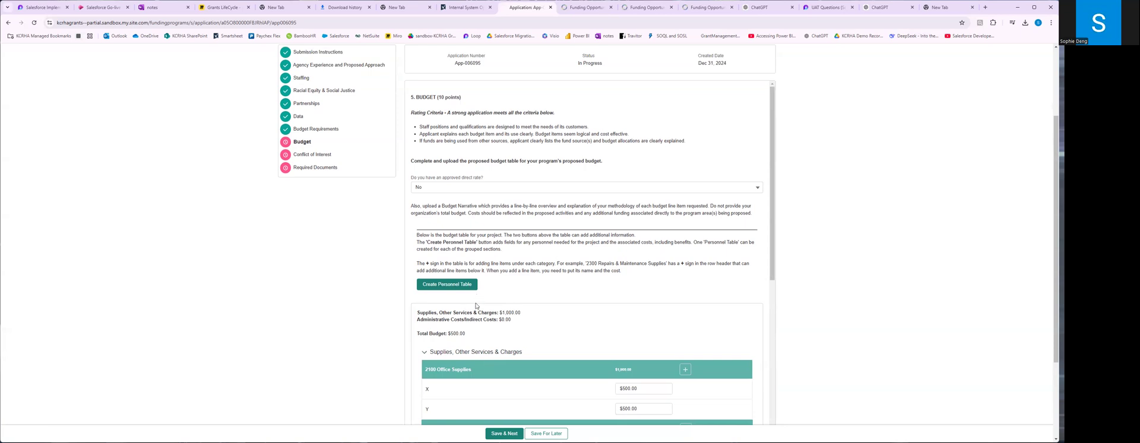
{"action": "left_click", "coordinate": [447, 284]}
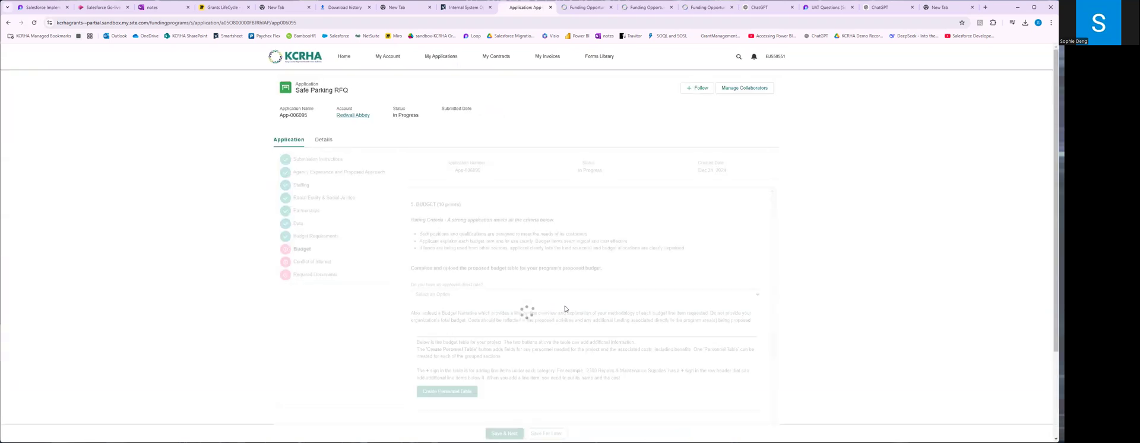
{"action": "scroll", "coordinate": [520, 318], "scroll_direction": "down", "scroll_amount": 3}
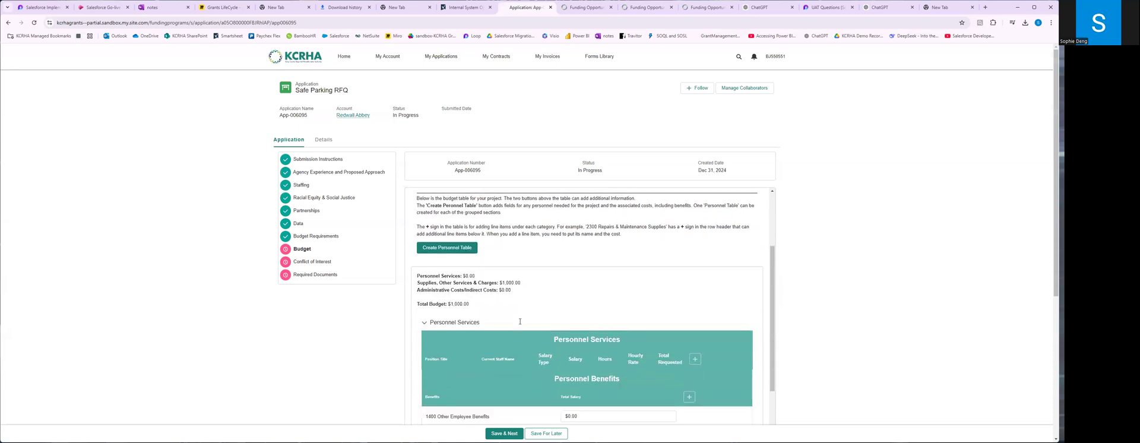
Set 1400 Other Employee Benefits to $100 and 1300 Fringe Benefits to $5,000 in the Personnel Benefits table
{"action": "scroll", "coordinate": [521, 322], "scroll_direction": "down", "scroll_amount": 3}
{"action": "left_click", "coordinate": [569, 274]}
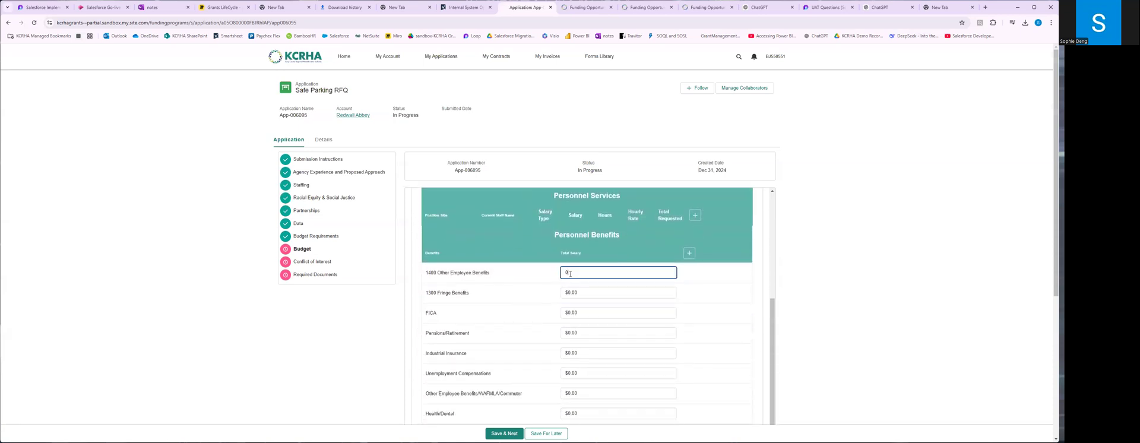
{"action": "key", "text": "BackSpace"}
{"action": "type", "text": "100"}
{"action": "left_click", "coordinate": [578, 291]}
{"action": "key", "text": "BackSpace"}
{"action": "type", "text": "50"}
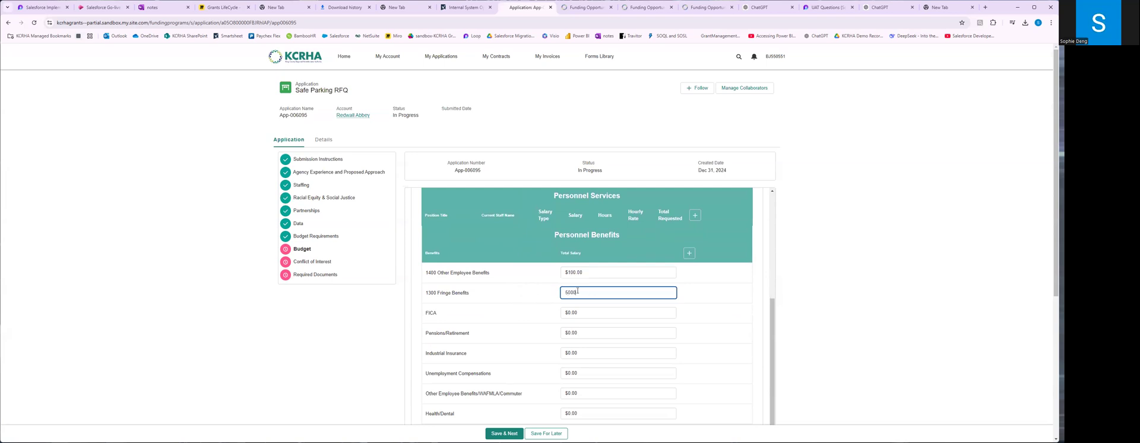
{"action": "left_click", "coordinate": [710, 270]}
Check the remaining budget rows and category totals, and save the Budget section
{"action": "scroll", "coordinate": [593, 344], "scroll_direction": "down", "scroll_amount": 2}
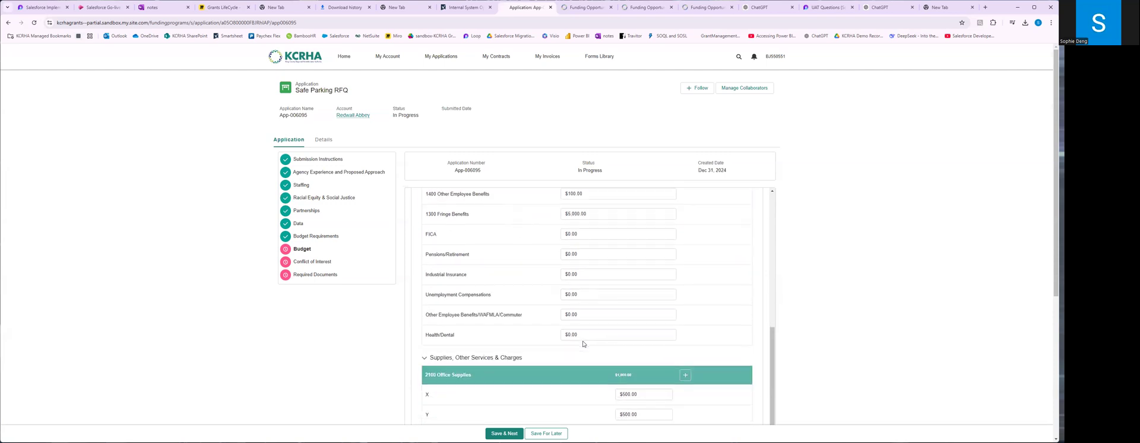
{"action": "scroll", "coordinate": [582, 343], "scroll_direction": "down", "scroll_amount": 10}
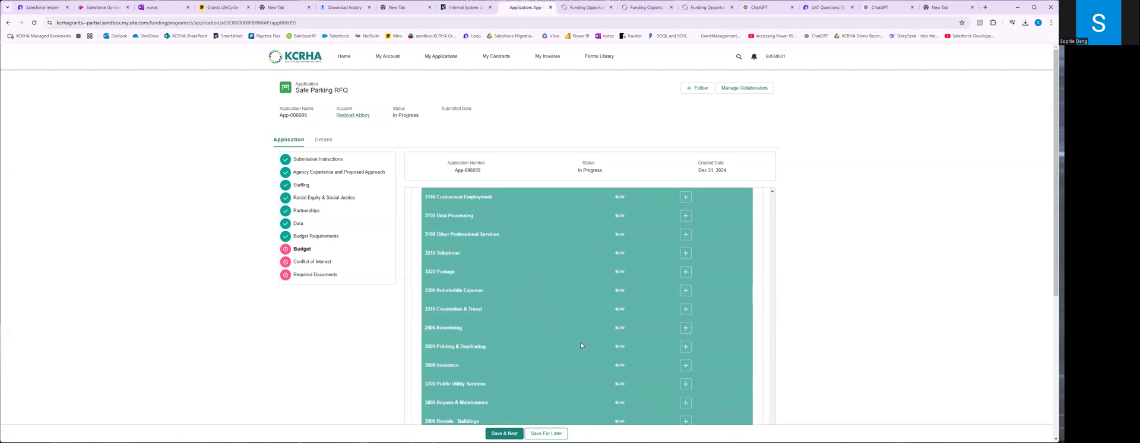
{"action": "scroll", "coordinate": [581, 345], "scroll_direction": "up", "scroll_amount": 15}
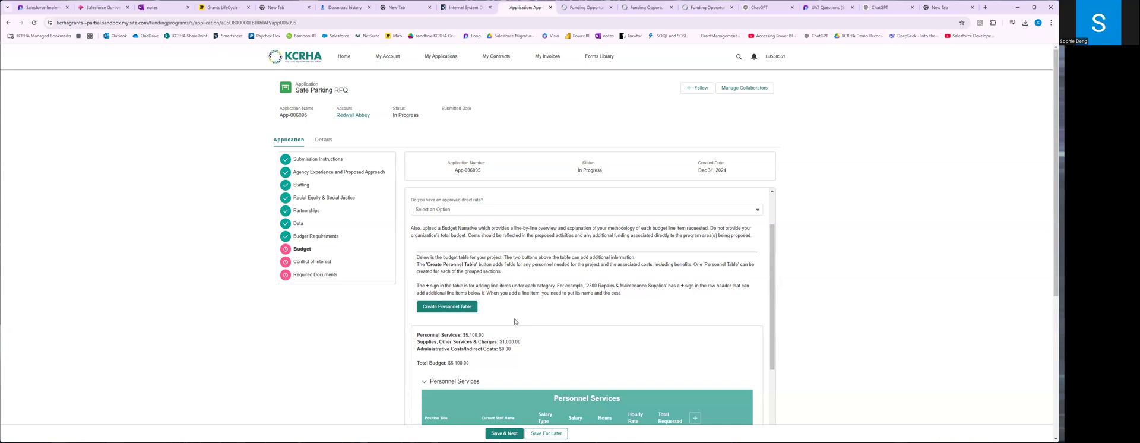
{"action": "scroll", "coordinate": [514, 318], "scroll_direction": "down", "scroll_amount": 2}
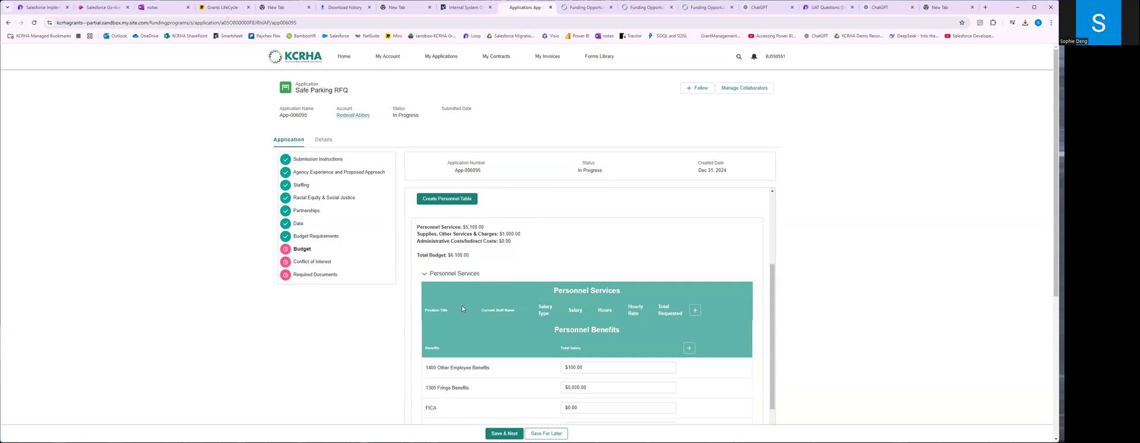
{"action": "left_click", "coordinate": [505, 433]}
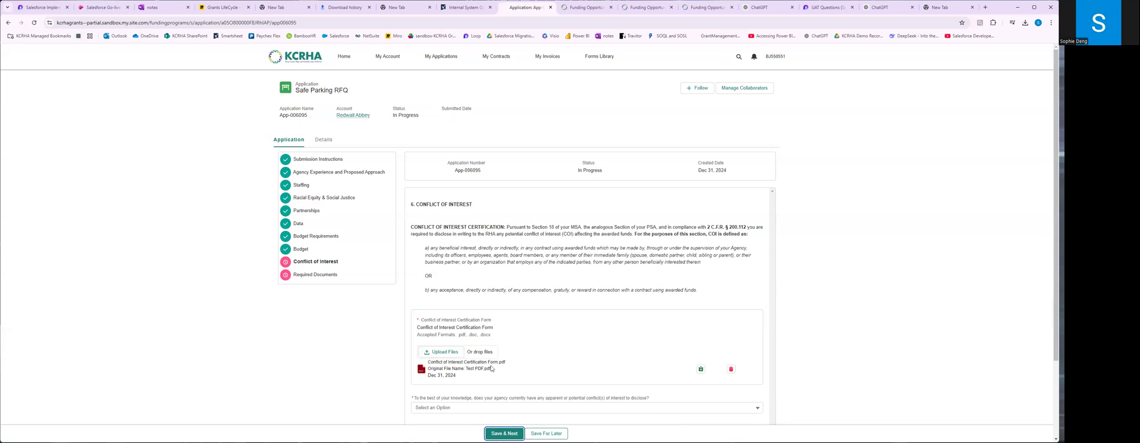
Replace the uploaded Conflict of Interest Certification Form with the file test.docx
{"action": "left_click", "coordinate": [731, 369]}
{"action": "left_click", "coordinate": [441, 352]}
{"action": "left_click", "coordinate": [89, 92]}
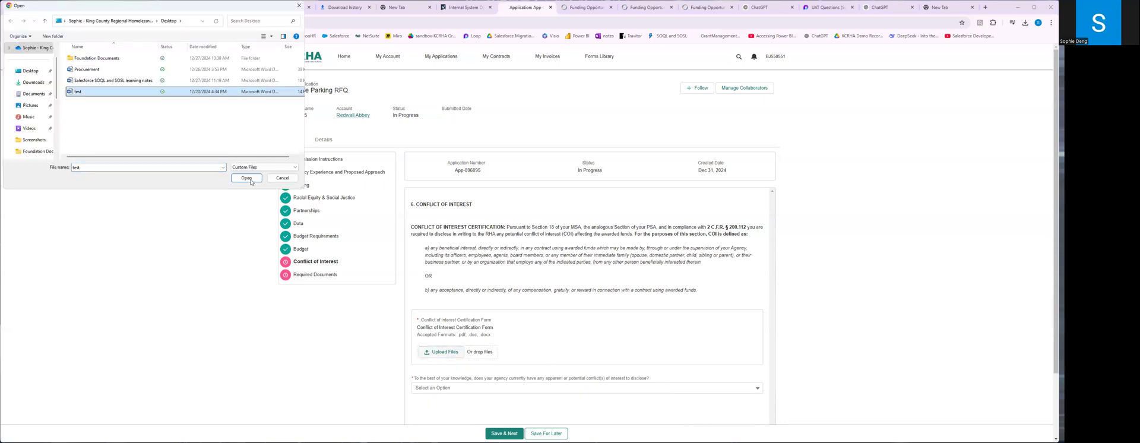
{"action": "left_click", "coordinate": [250, 181]}
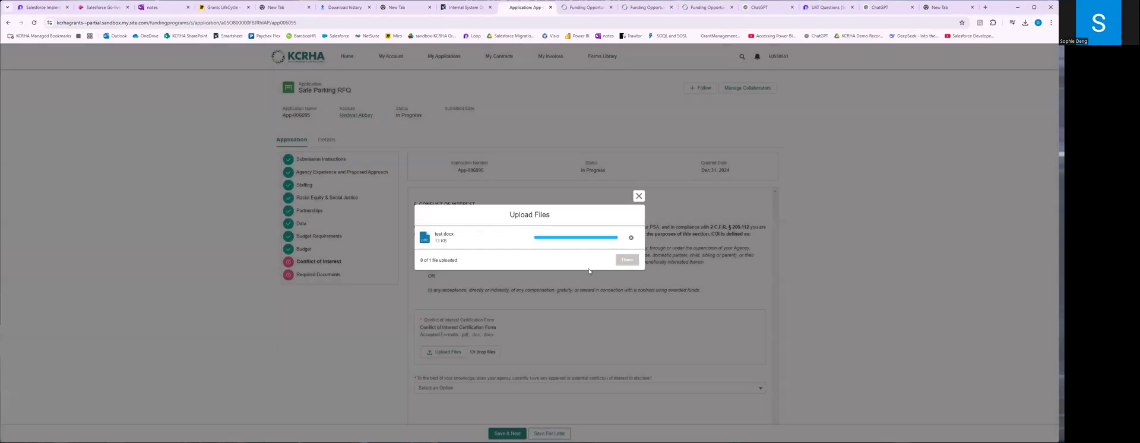
{"action": "left_click", "coordinate": [628, 260]}
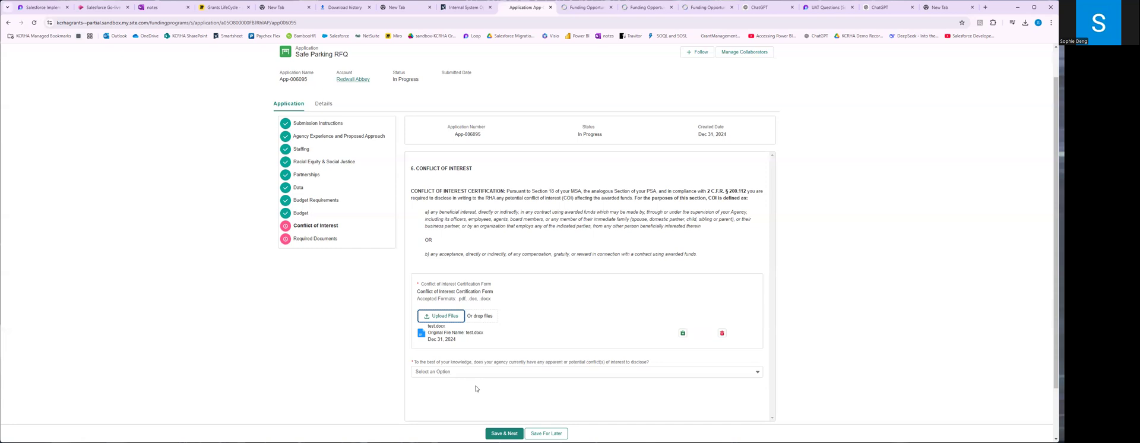
Answer No to having conflicts of interest to disclose and save the Conflict of Interest section
{"action": "left_click", "coordinate": [445, 374]}
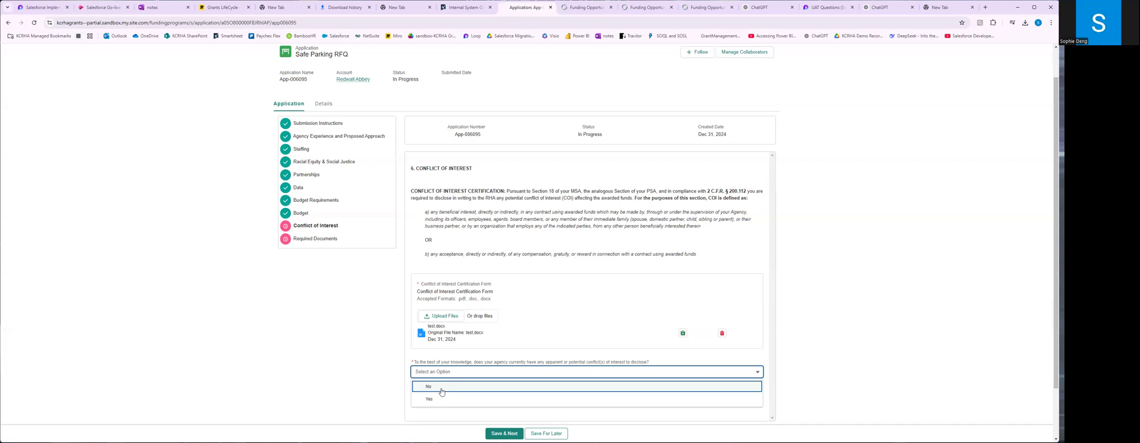
{"action": "left_click", "coordinate": [442, 392]}
{"action": "left_click", "coordinate": [503, 433]}
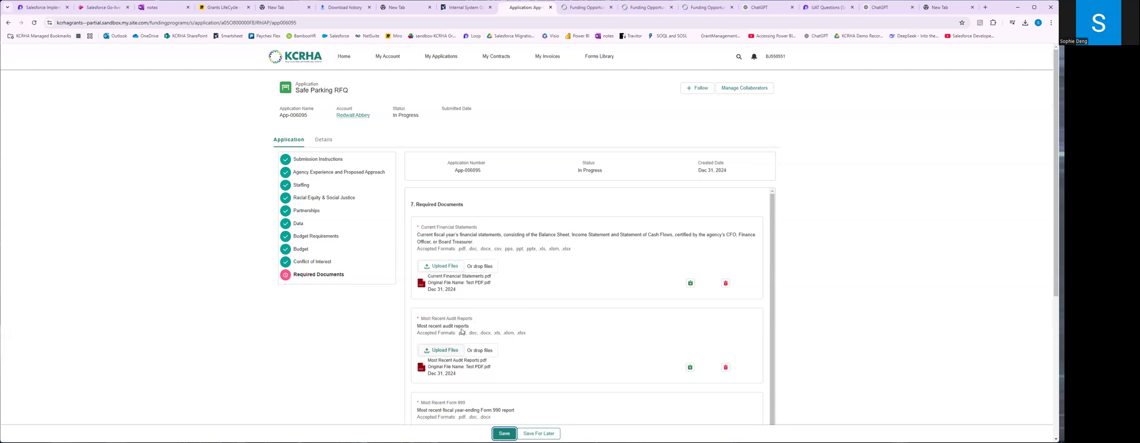
Save the Required Documents section with its uploaded files and submit the Safe Parking RFQ application, confirming the submission
{"action": "scroll", "coordinate": [540, 245], "scroll_direction": "down", "scroll_amount": 5}
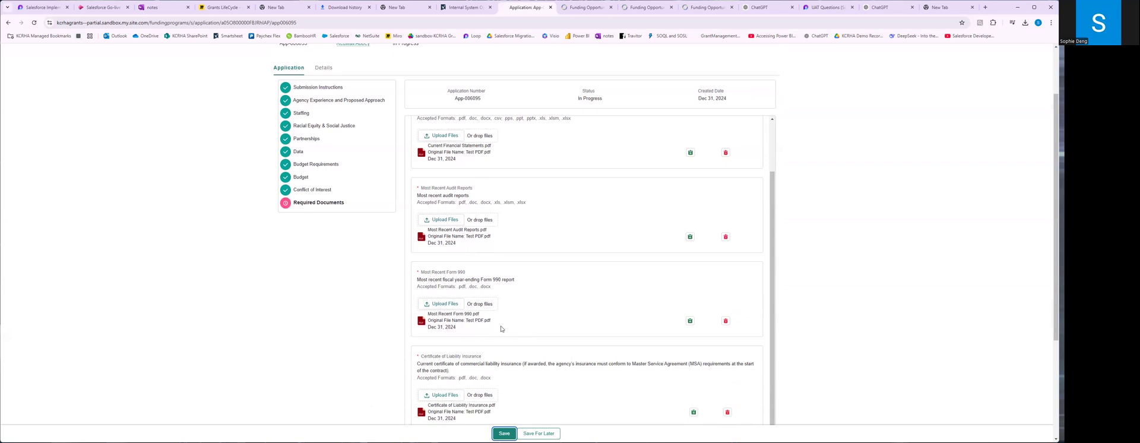
{"action": "scroll", "coordinate": [500, 329], "scroll_direction": "down", "scroll_amount": 4}
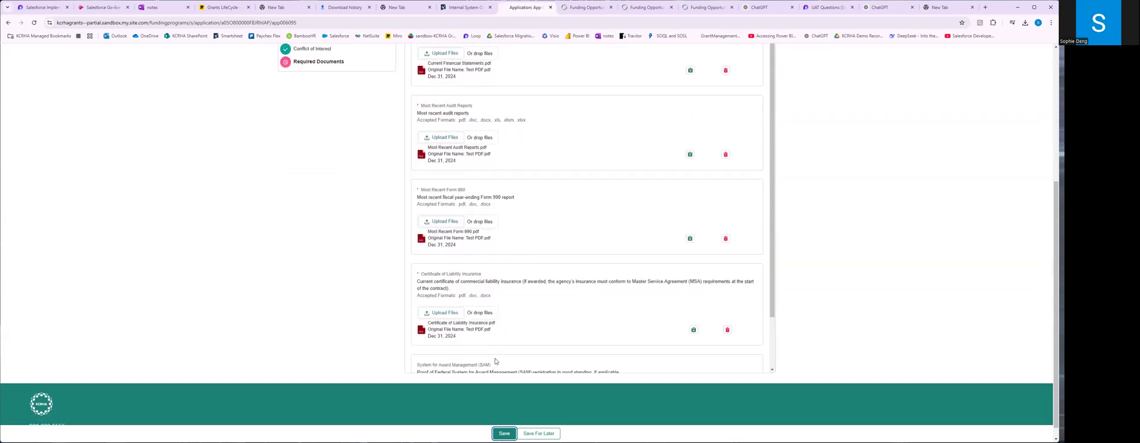
{"action": "scroll", "coordinate": [497, 357], "scroll_direction": "up", "scroll_amount": 2}
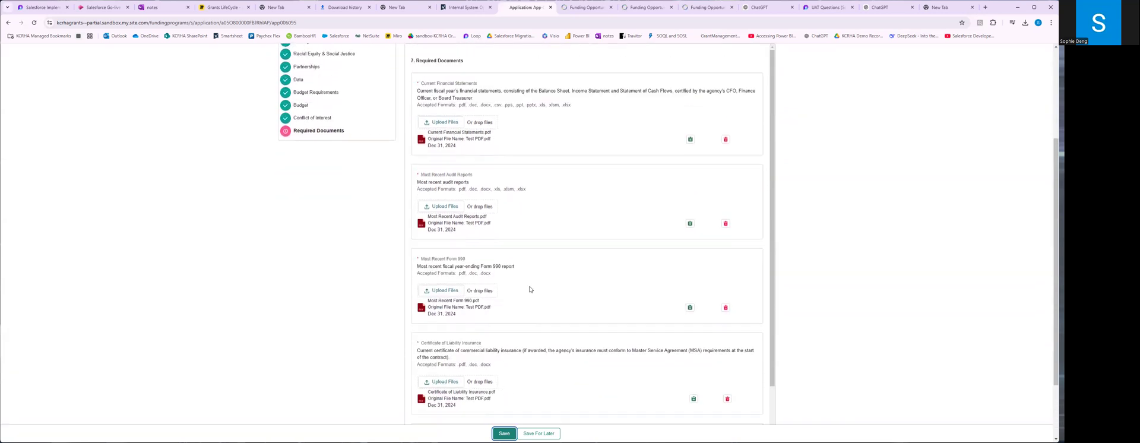
{"action": "left_click", "coordinate": [504, 434]}
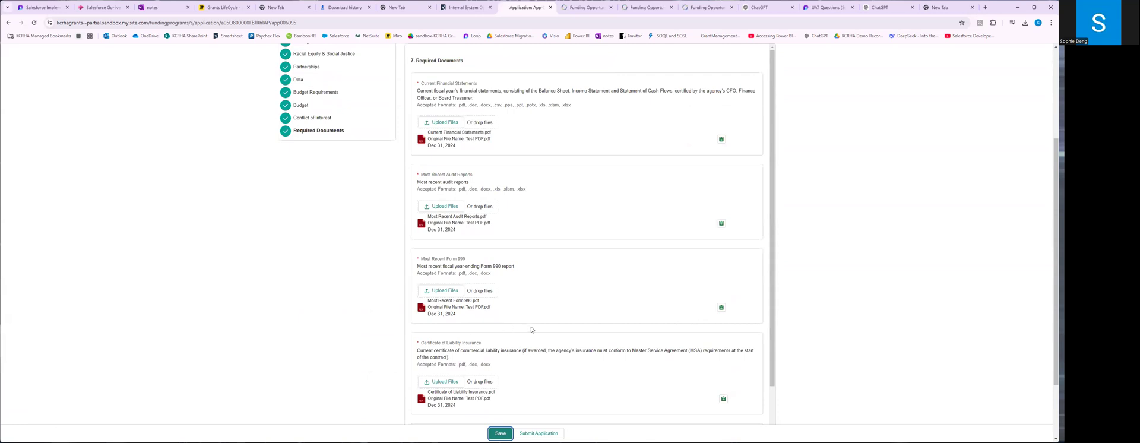
{"action": "left_click", "coordinate": [528, 434]}
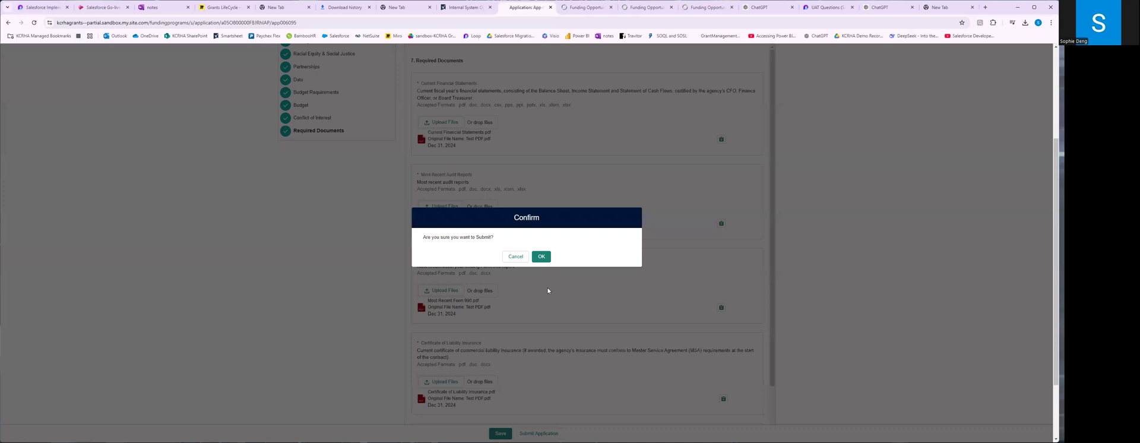
{"action": "left_click", "coordinate": [541, 256]}
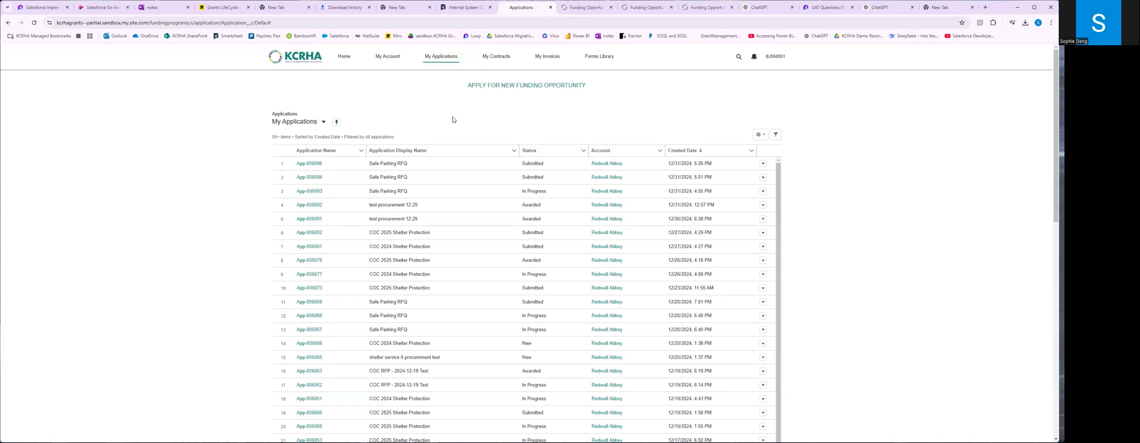
Open the My Applications list and review the statuses of the submitted, in-progress and awarded applications
{"action": "left_click", "coordinate": [441, 56]}
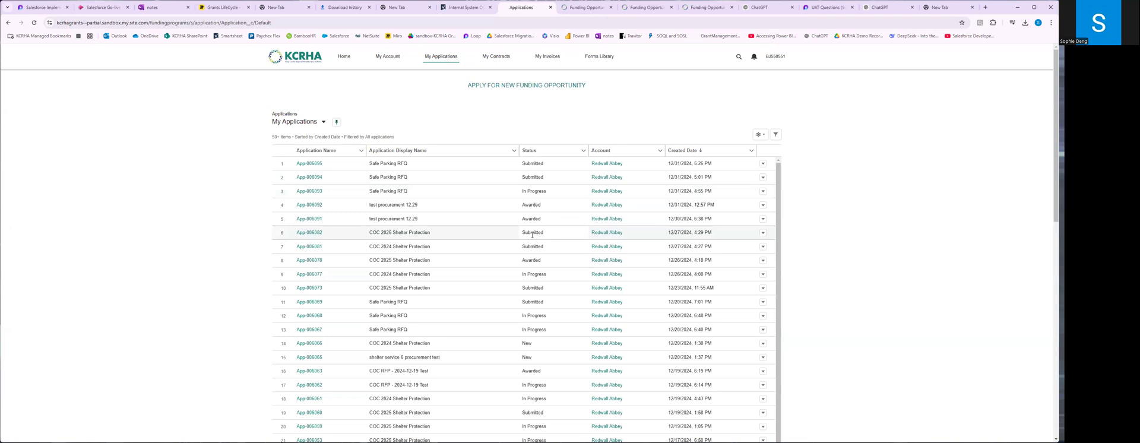
{"action": "scroll", "coordinate": [535, 285], "scroll_direction": "down", "scroll_amount": 5}
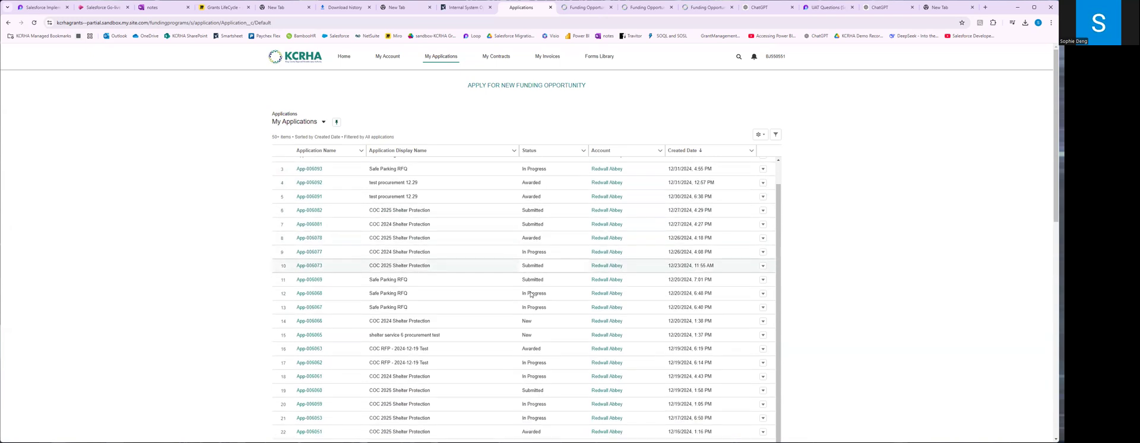
{"action": "scroll", "coordinate": [532, 304], "scroll_direction": "down", "scroll_amount": 1}
{"action": "scroll", "coordinate": [532, 304], "scroll_direction": "up", "scroll_amount": 3}
{"action": "scroll", "coordinate": [543, 274], "scroll_direction": "up", "scroll_amount": 1}
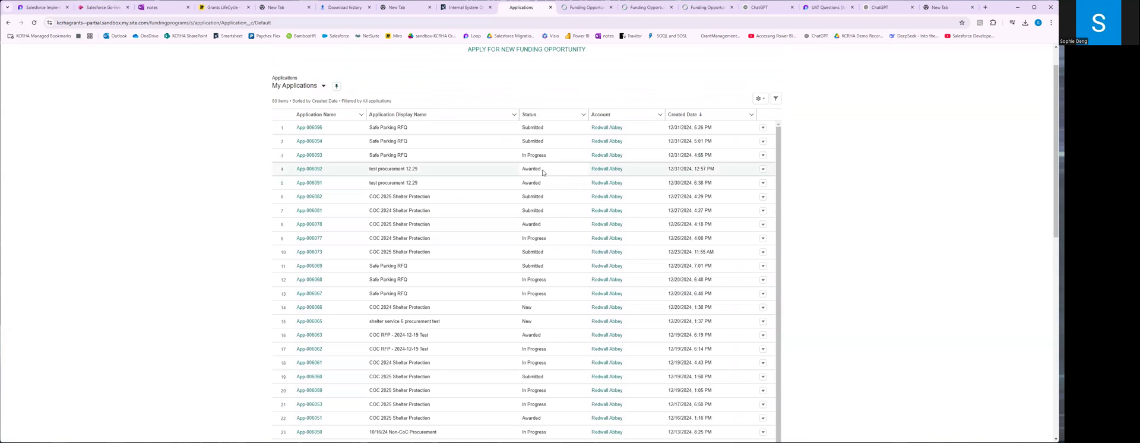